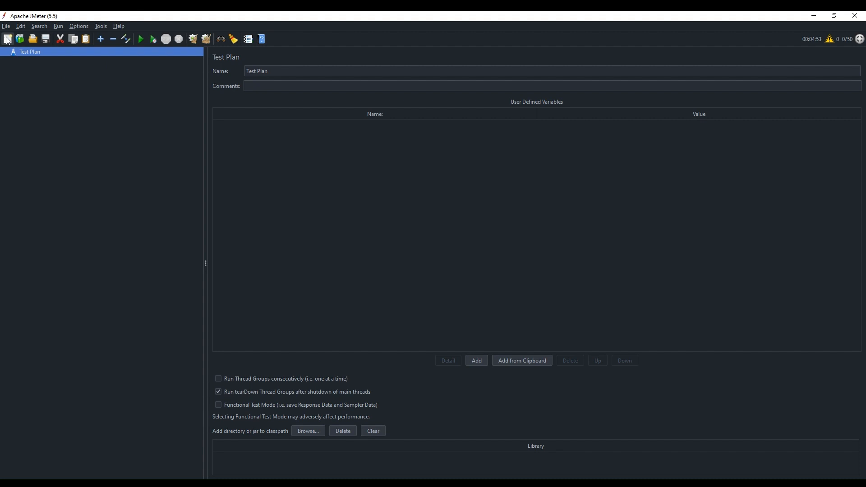
Open the test plan View Results Tree.jmx from the HomePAge test folder.
{"action": "left_click", "coordinate": [31, 42]}
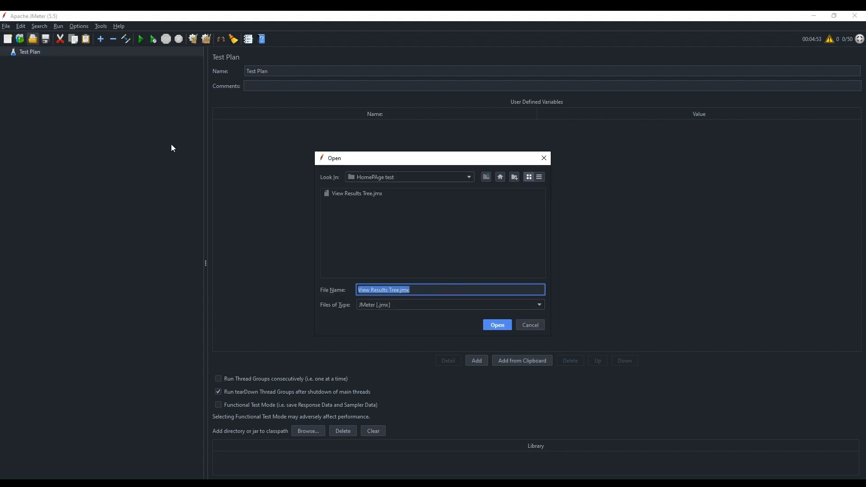
{"action": "left_click", "coordinate": [490, 177]}
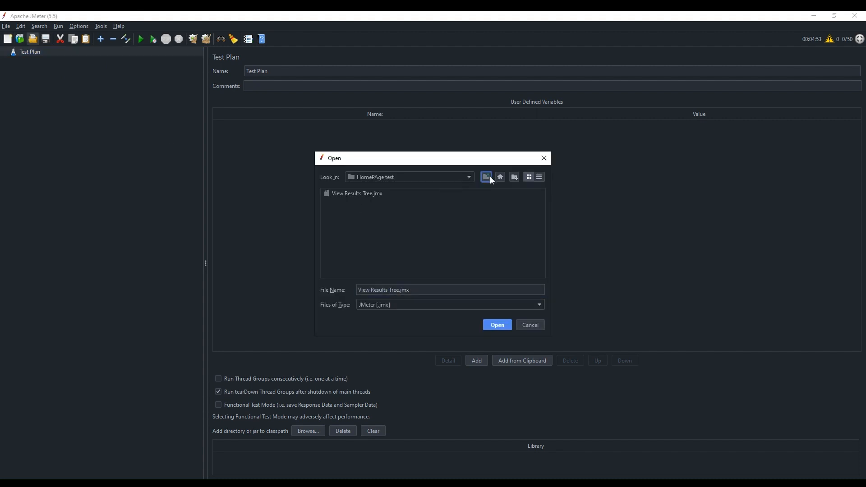
{"action": "double_click", "coordinate": [359, 221]}
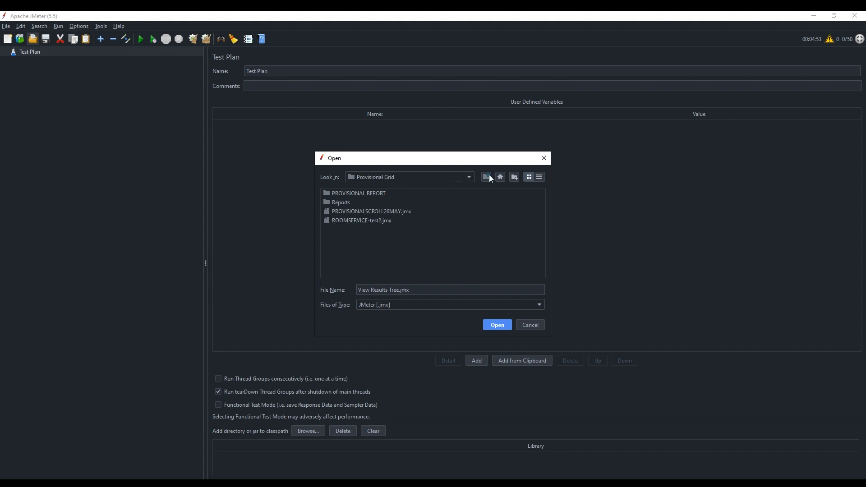
{"action": "left_click", "coordinate": [488, 177]}
{"action": "double_click", "coordinate": [369, 211]}
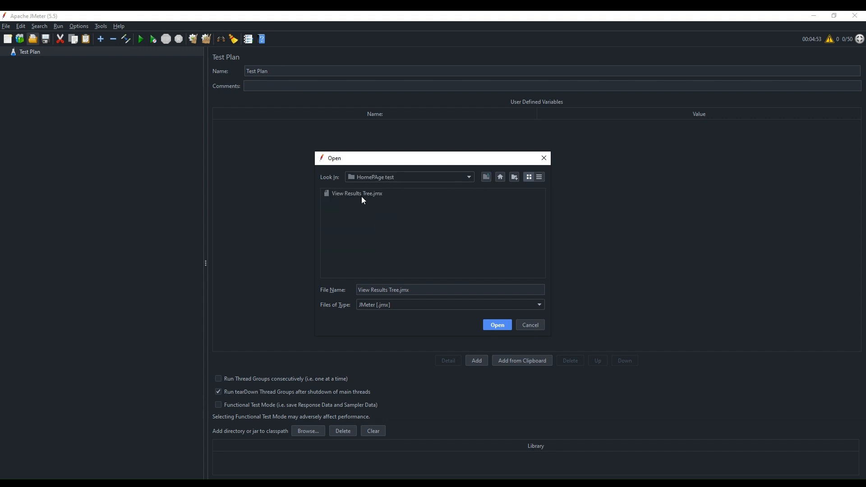
{"action": "left_click", "coordinate": [361, 193]}
{"action": "left_click", "coordinate": [496, 325]}
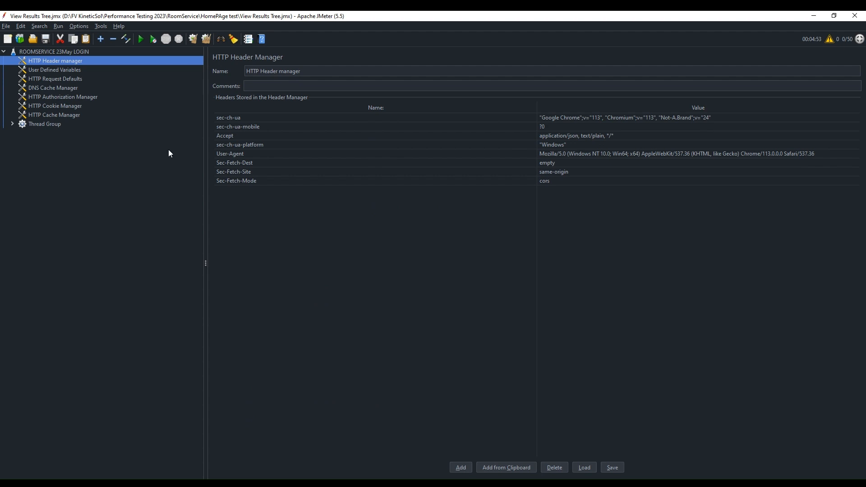
Expand the Thread Group and its Test controller, and examine the recorded HTTP requests, including the account, board, ToDo and Login requests.
{"action": "left_click", "coordinate": [13, 124]}
{"action": "left_click", "coordinate": [22, 132]}
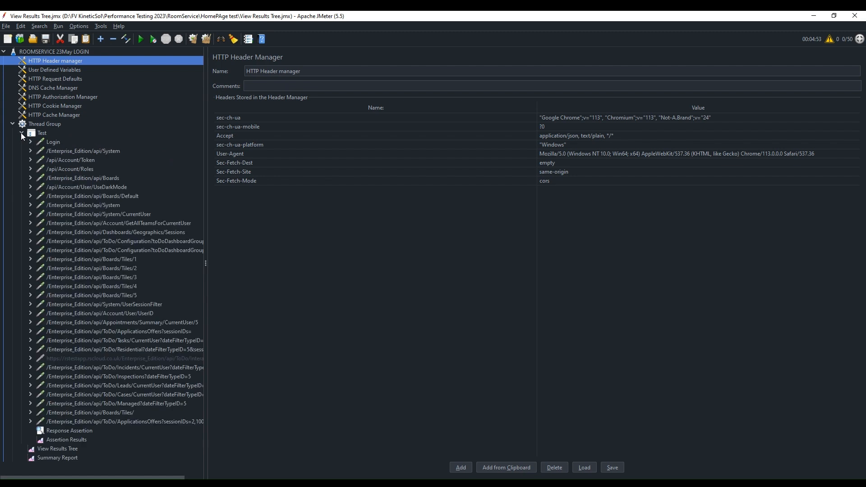
{"action": "left_click", "coordinate": [66, 153]}
{"action": "left_click", "coordinate": [72, 169]}
{"action": "left_click", "coordinate": [80, 187]}
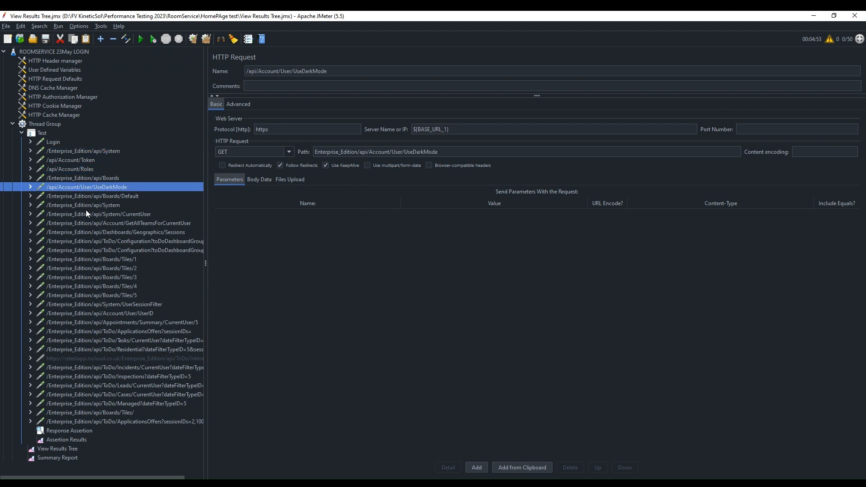
{"action": "left_click", "coordinate": [87, 214]}
{"action": "left_click", "coordinate": [94, 232]}
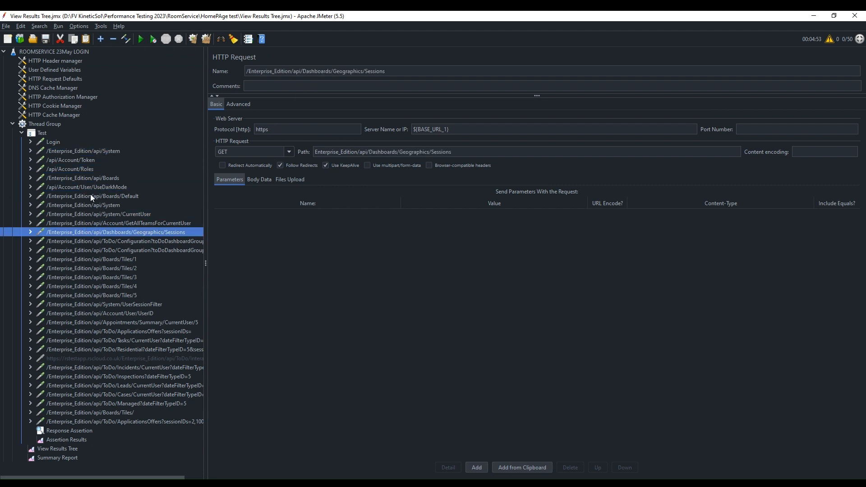
{"action": "left_click", "coordinate": [139, 305]}
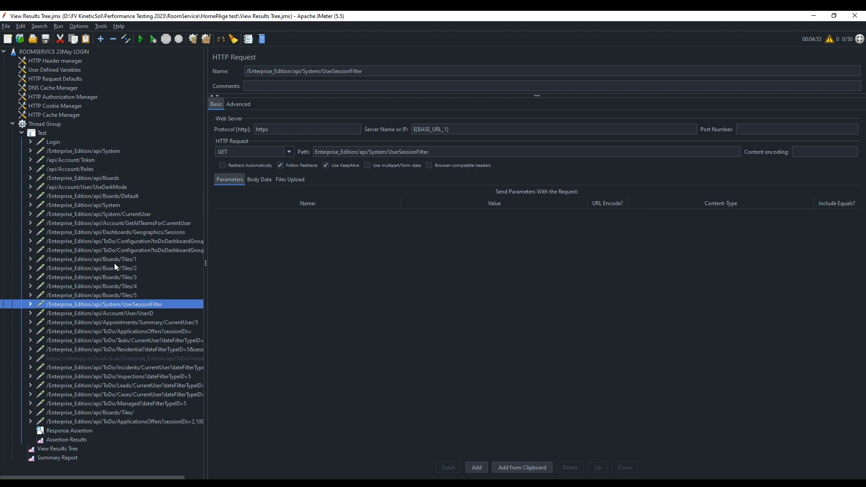
{"action": "left_click", "coordinate": [99, 242]}
{"action": "left_click", "coordinate": [103, 250]}
{"action": "left_click", "coordinate": [103, 277]}
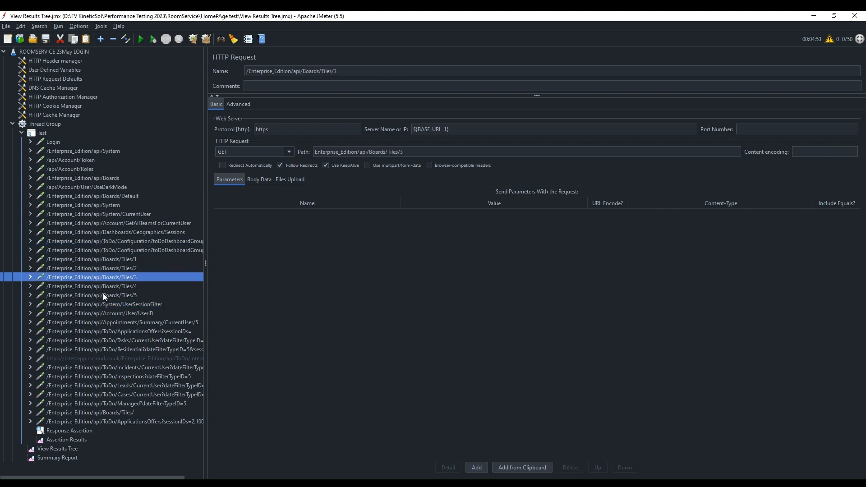
{"action": "left_click", "coordinate": [104, 313]}
{"action": "left_click", "coordinate": [107, 341]}
{"action": "left_click", "coordinate": [109, 377]}
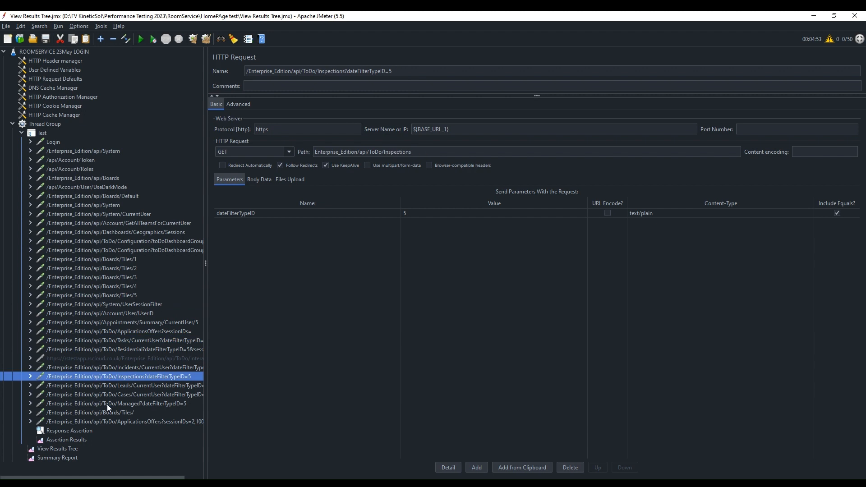
{"action": "left_click", "coordinate": [107, 403]}
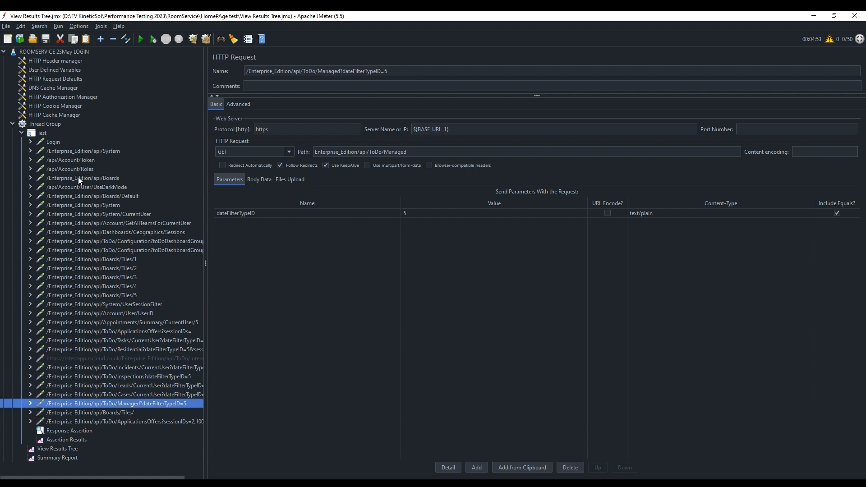
{"action": "left_click", "coordinate": [55, 155]}
{"action": "left_click", "coordinate": [57, 141]}
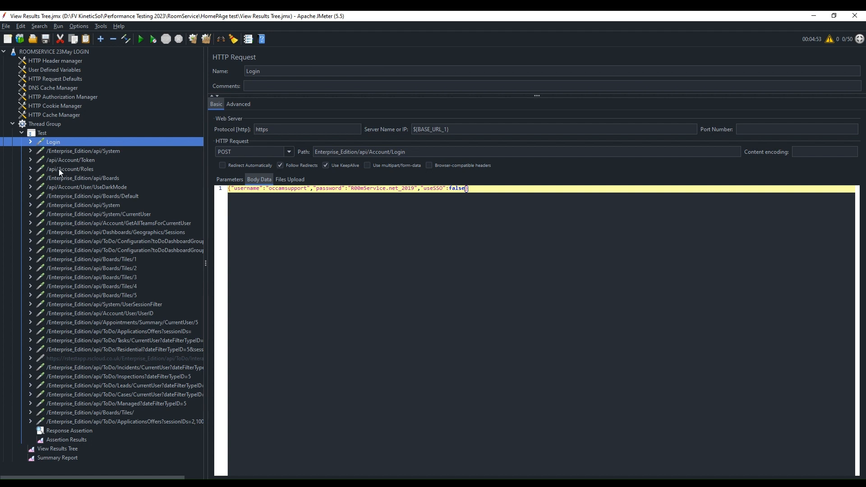
Remove the existing Response Assertion from the Test controller.
{"action": "left_click", "coordinate": [67, 440]}
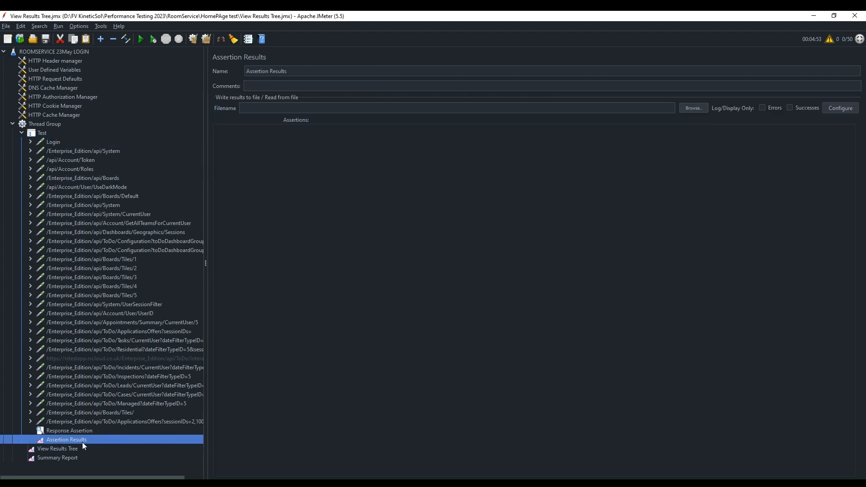
{"action": "left_click", "coordinate": [72, 431]}
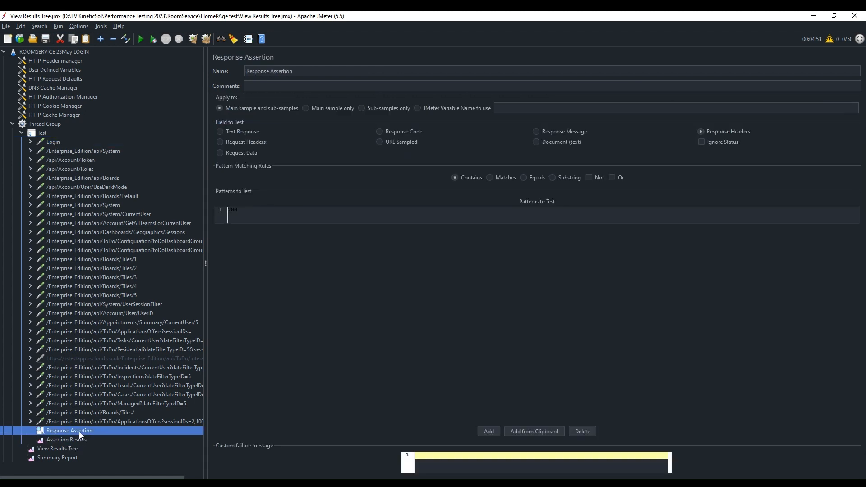
{"action": "right_click", "coordinate": [79, 432]}
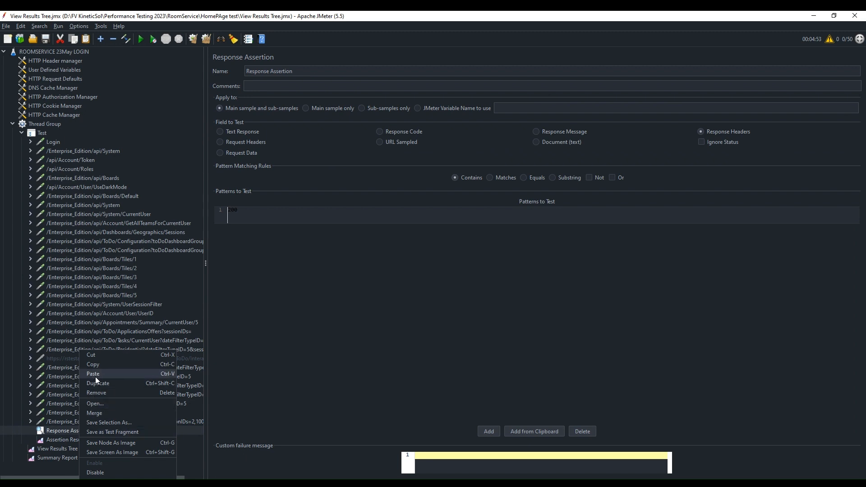
{"action": "left_click", "coordinate": [98, 392]}
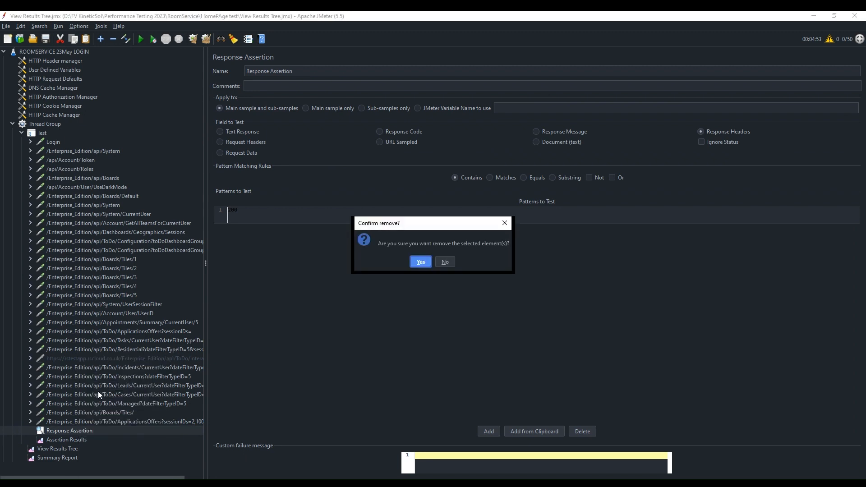
{"action": "left_click", "coordinate": [422, 259]}
Remove the Assertion Results listener from the Test controller.
{"action": "left_click", "coordinate": [72, 432]}
{"action": "right_click", "coordinate": [72, 432]}
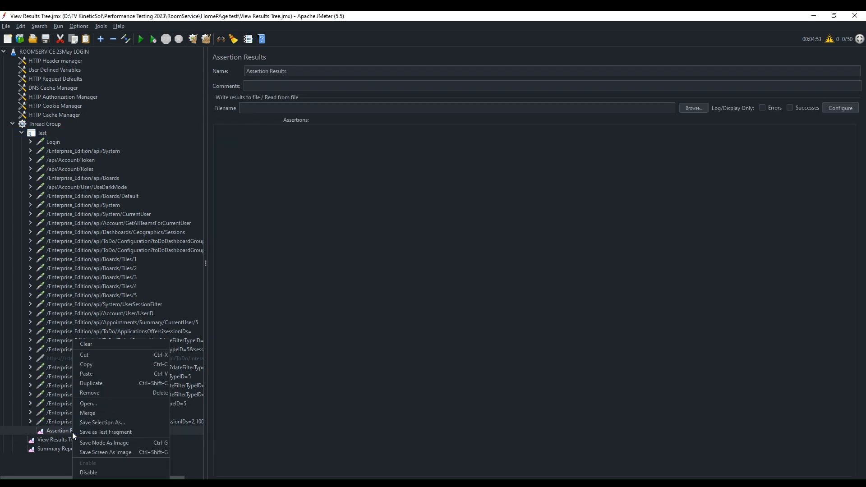
{"action": "left_click", "coordinate": [96, 392]}
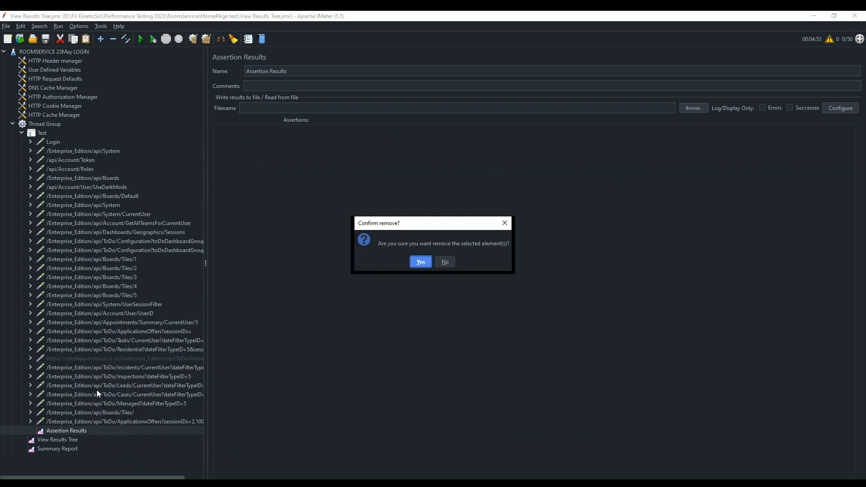
{"action": "left_click", "coordinate": [420, 262]}
{"action": "left_click", "coordinate": [97, 422]}
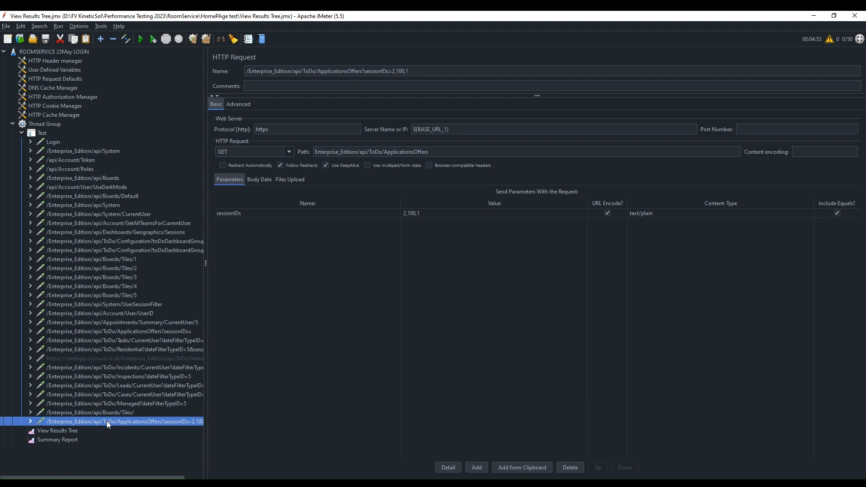
{"action": "right_click", "coordinate": [106, 421]}
{"action": "mouse_move", "coordinate": [142, 343]}
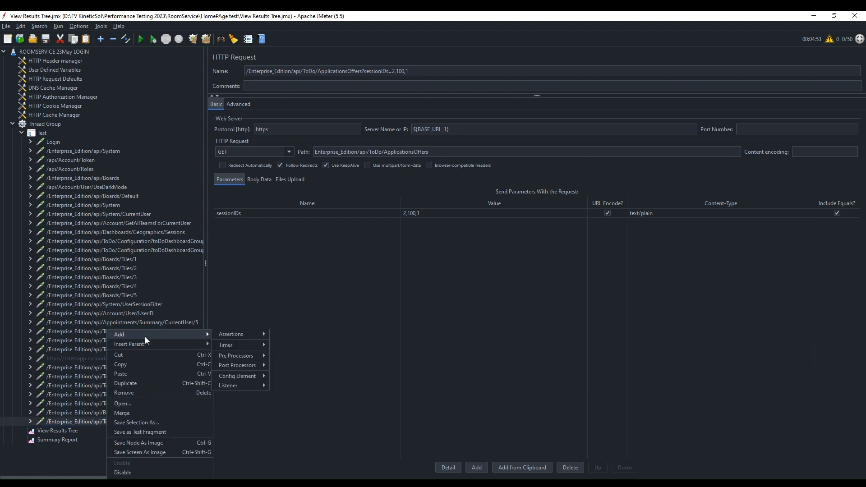
{"action": "right_click", "coordinate": [85, 213]}
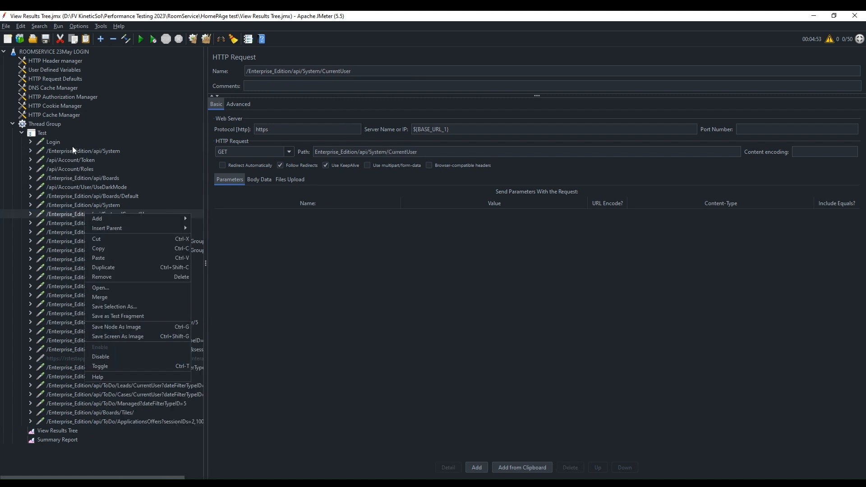
Add a Response Assertion to the Login request, applied to the main sample only.
{"action": "left_click", "coordinate": [52, 141]}
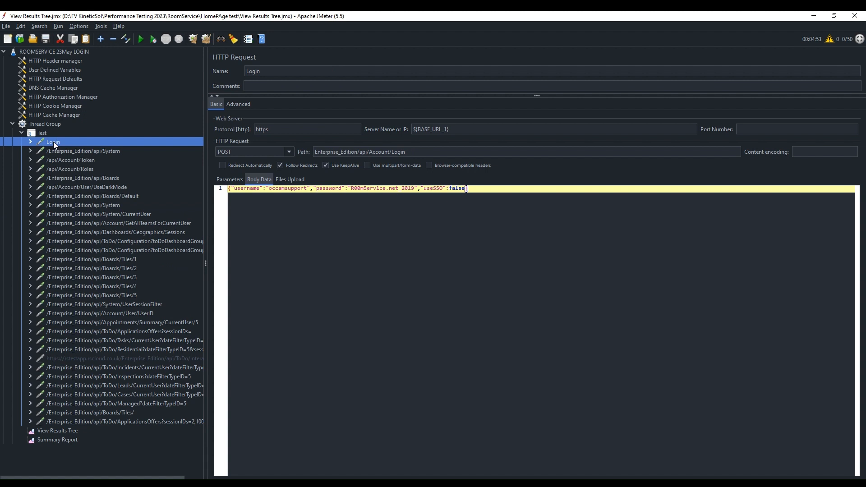
{"action": "right_click", "coordinate": [53, 141]}
{"action": "mouse_move", "coordinate": [89, 145]}
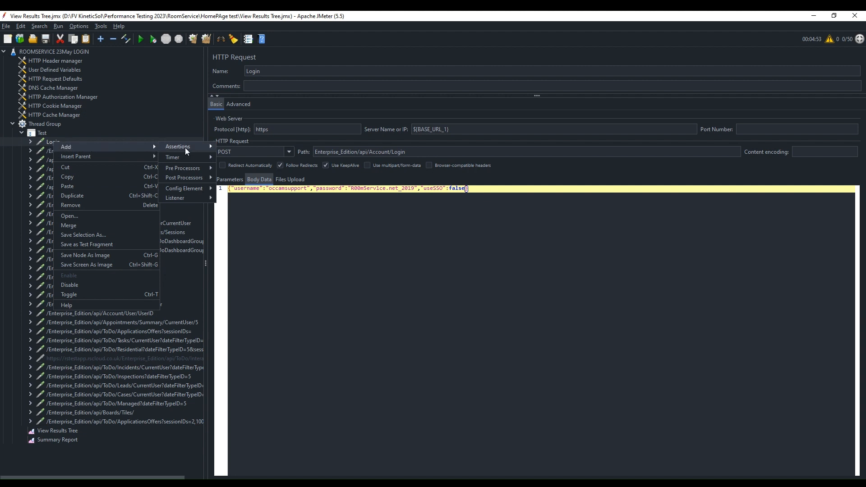
{"action": "mouse_move", "coordinate": [185, 148]}
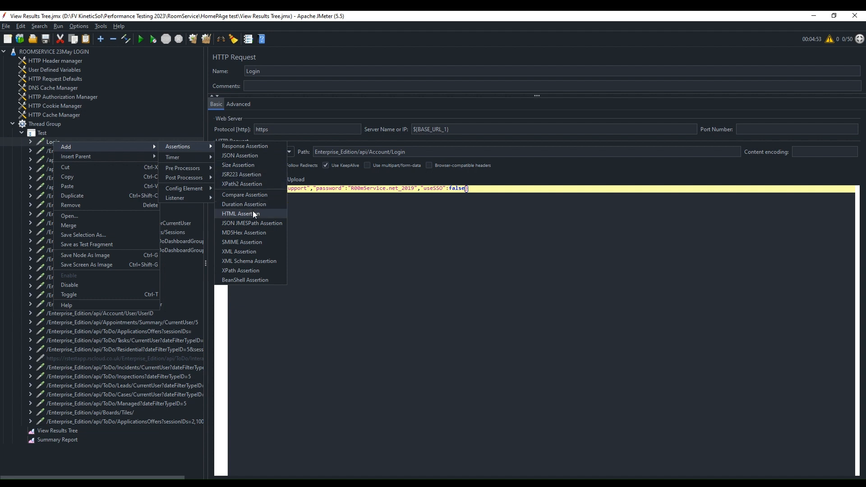
{"action": "left_click", "coordinate": [238, 147]}
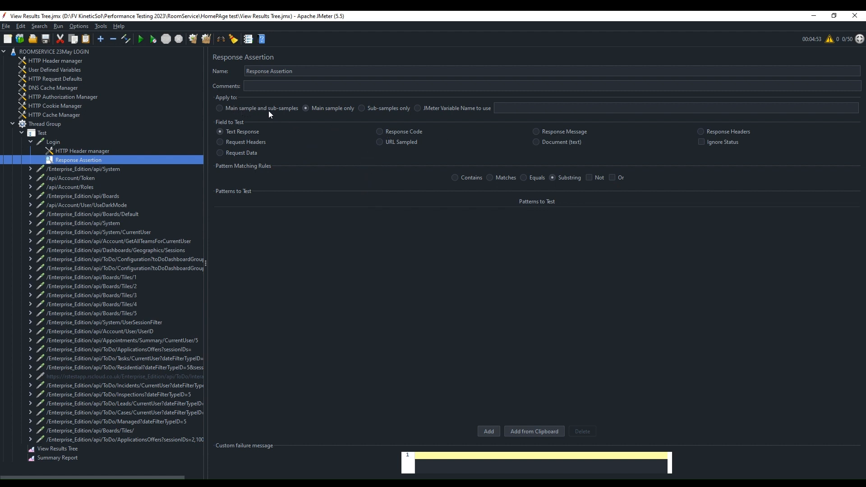
{"action": "left_click", "coordinate": [336, 108]}
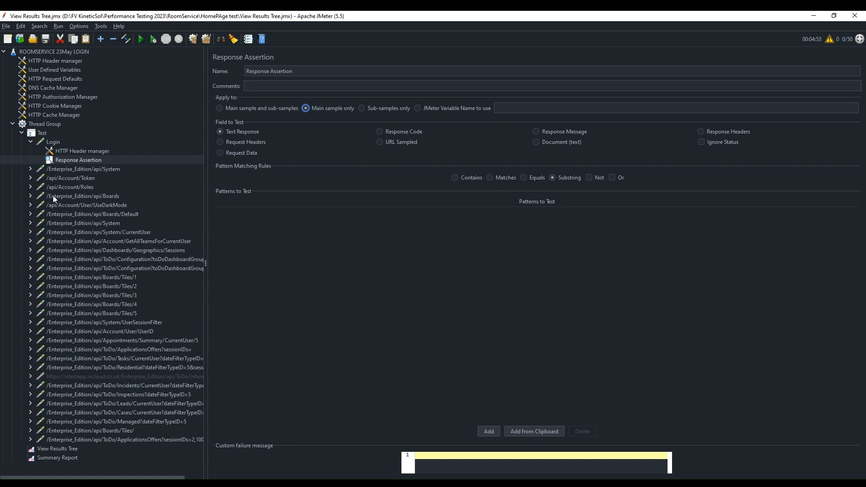
Check the child elements of the account and board requests, and return to the Response Assertion under Login.
{"action": "left_click", "coordinate": [29, 187]}
{"action": "left_click", "coordinate": [29, 188]}
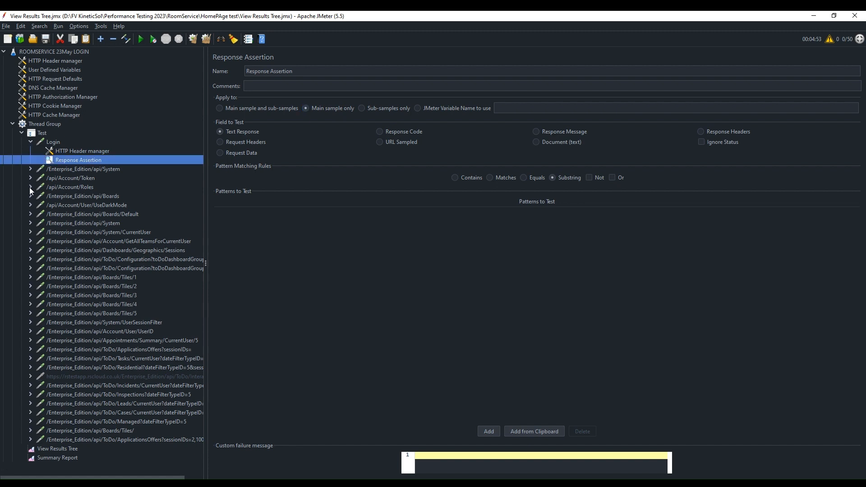
{"action": "left_click", "coordinate": [31, 195]}
{"action": "left_click", "coordinate": [31, 195]}
{"action": "left_click", "coordinate": [31, 204]}
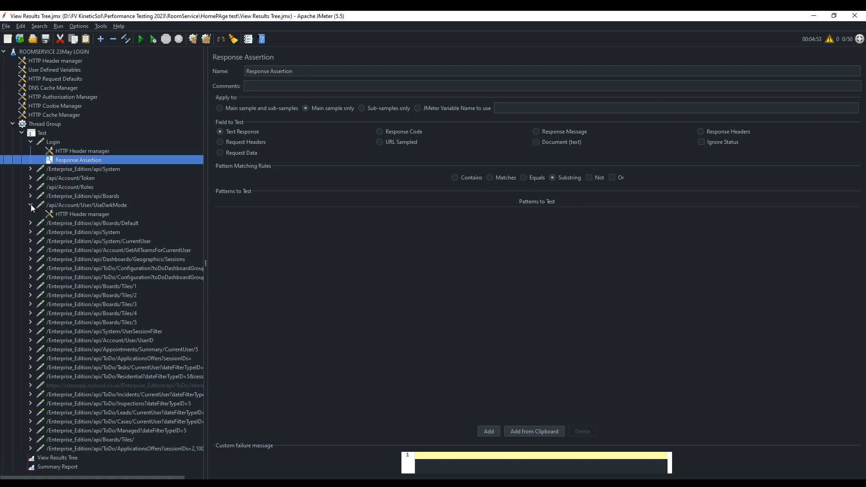
{"action": "left_click", "coordinate": [31, 204]}
{"action": "left_click", "coordinate": [31, 214]}
{"action": "left_click", "coordinate": [30, 214]}
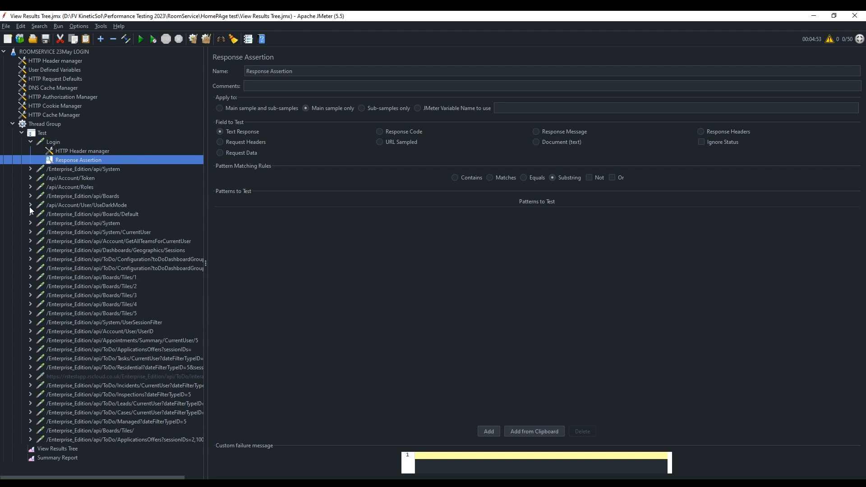
{"action": "left_click", "coordinate": [30, 141]}
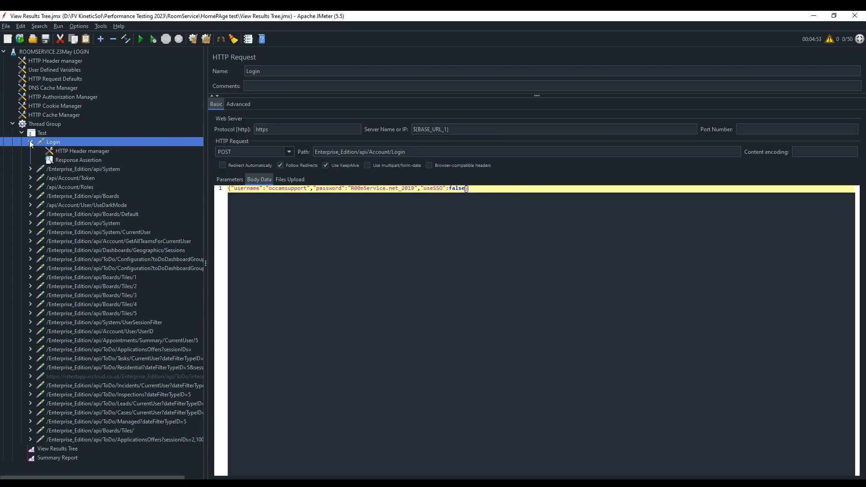
{"action": "left_click", "coordinate": [85, 160]}
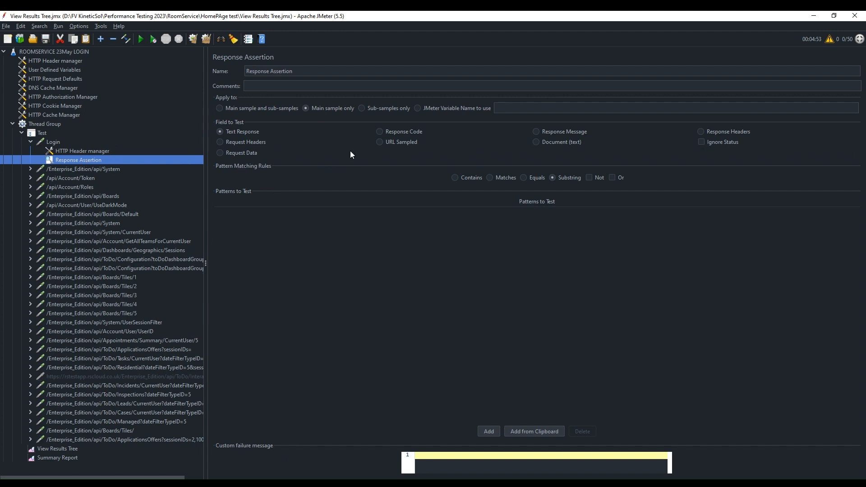
Apply the Login Response Assertion to the main sample and sub-samples, with Response Message as the field to test.
{"action": "left_click", "coordinate": [220, 107]}
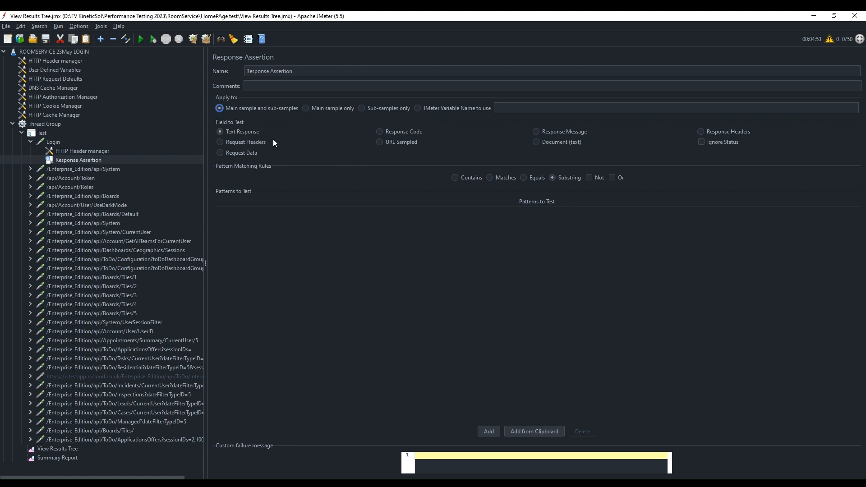
{"action": "left_click", "coordinate": [247, 140]}
{"action": "left_click", "coordinate": [254, 131]}
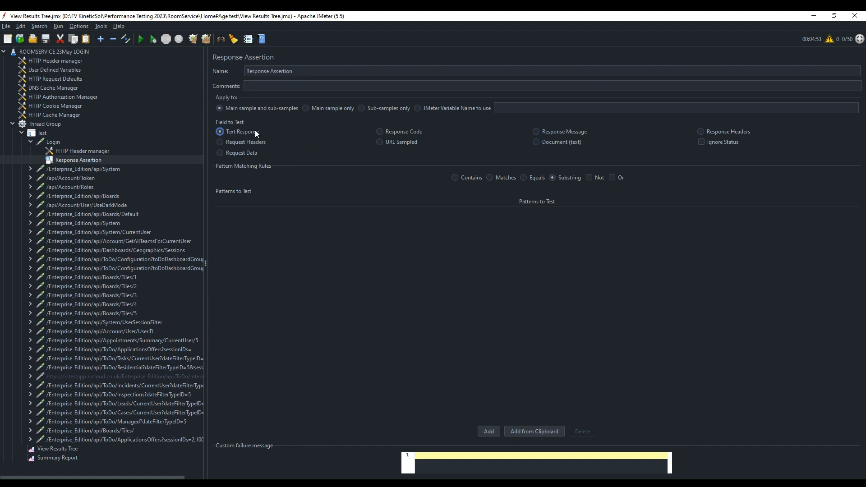
{"action": "left_click", "coordinate": [380, 131]}
{"action": "left_click", "coordinate": [535, 132]}
Set the Login Response Assertion's pattern matching rule to Contains.
{"action": "left_click", "coordinate": [524, 178]}
{"action": "left_click", "coordinate": [456, 178]}
{"action": "left_click", "coordinate": [526, 178]}
{"action": "left_click", "coordinate": [456, 178]}
Add 200 as a pattern to test in the Response Assertion and save the test plan.
{"action": "left_click", "coordinate": [489, 432]}
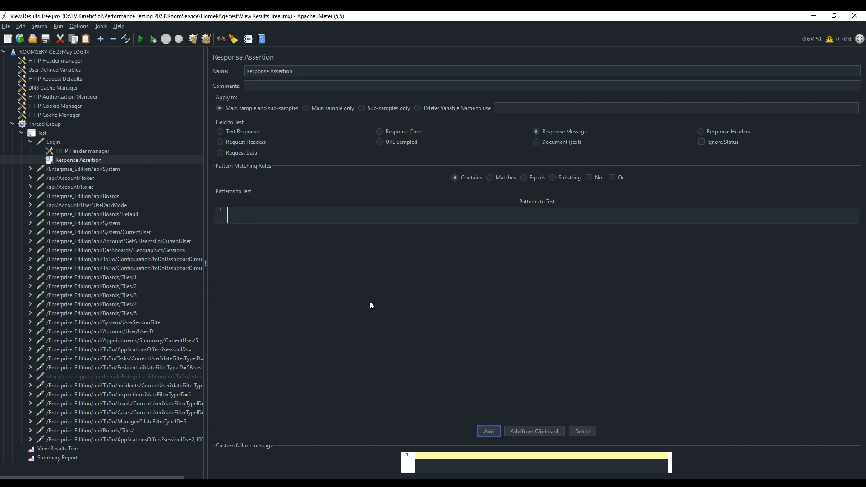
{"action": "left_click", "coordinate": [240, 211]}
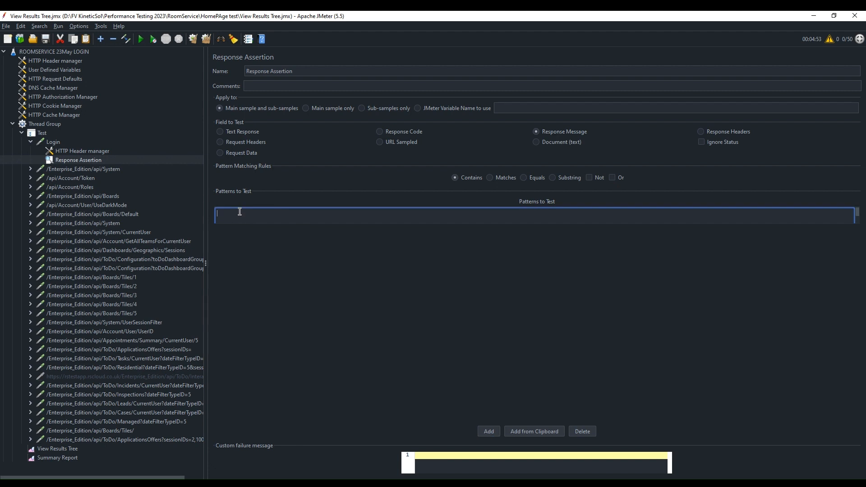
{"action": "type", "text": "200"}
{"action": "key", "text": "Return"}
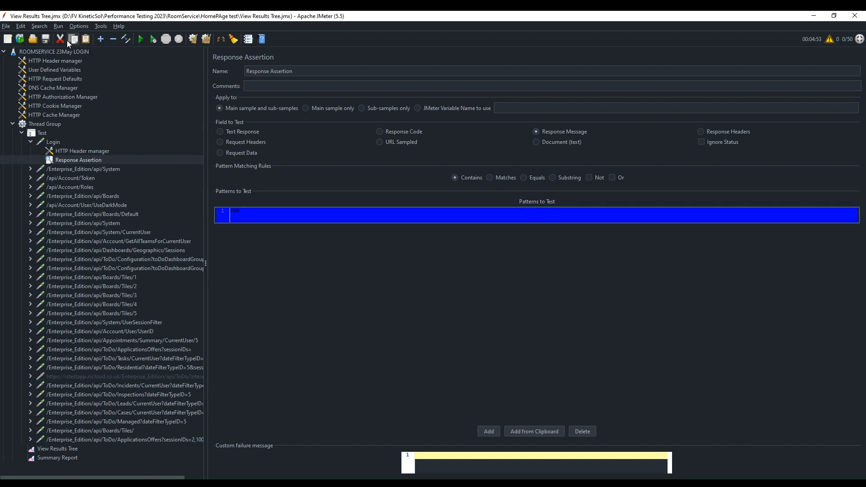
{"action": "left_click", "coordinate": [47, 39]}
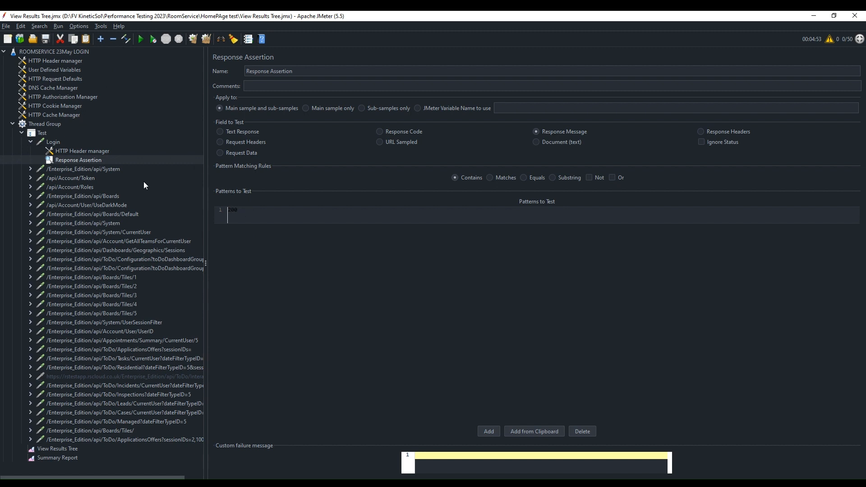
Collapse the Login request and set the Thread Group to 1 thread with a ramp-up period of 1 second.
{"action": "left_click", "coordinate": [22, 132]}
{"action": "left_click", "coordinate": [21, 133]}
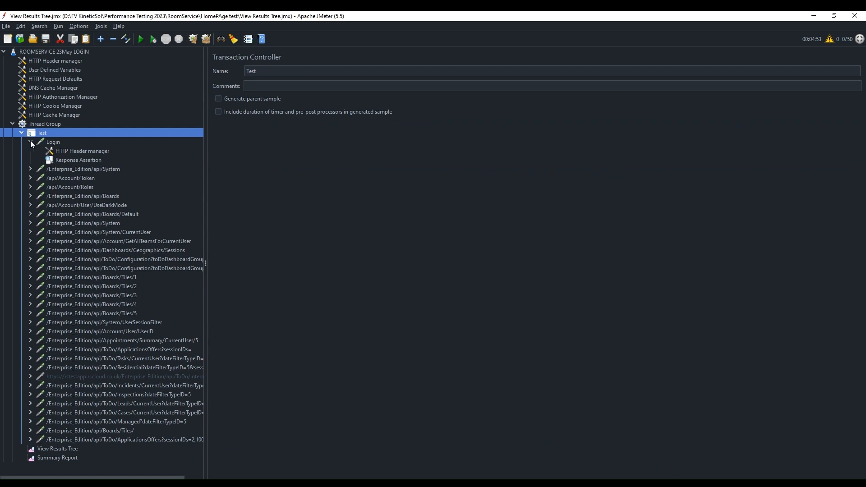
{"action": "left_click", "coordinate": [31, 142]}
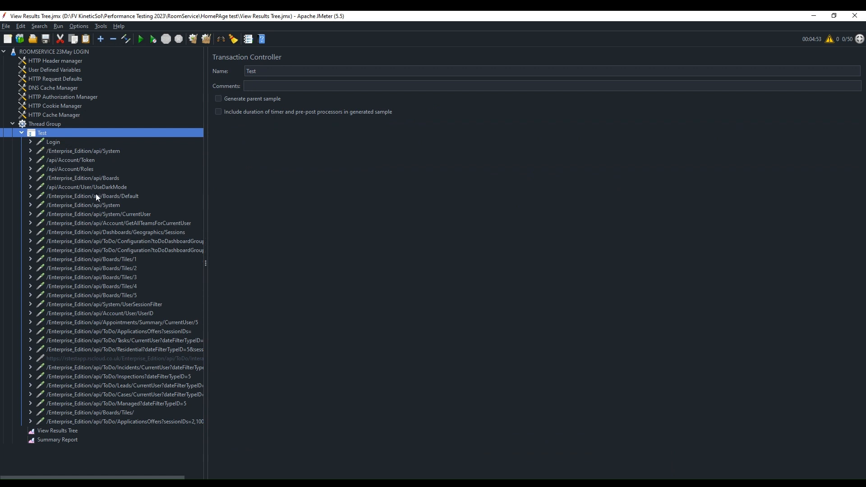
{"action": "left_click", "coordinate": [49, 124]}
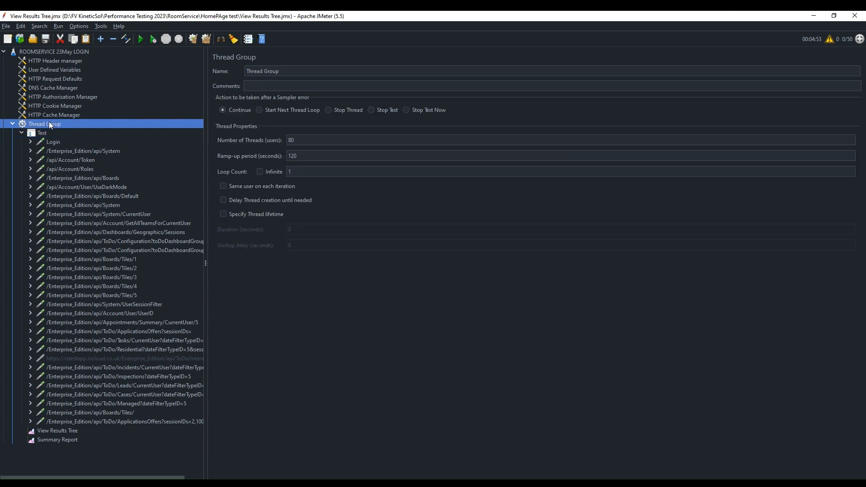
{"action": "left_click_drag", "start_coordinate": [295, 140], "coordinate": [272, 156]}
{"action": "type", "text": "1"}
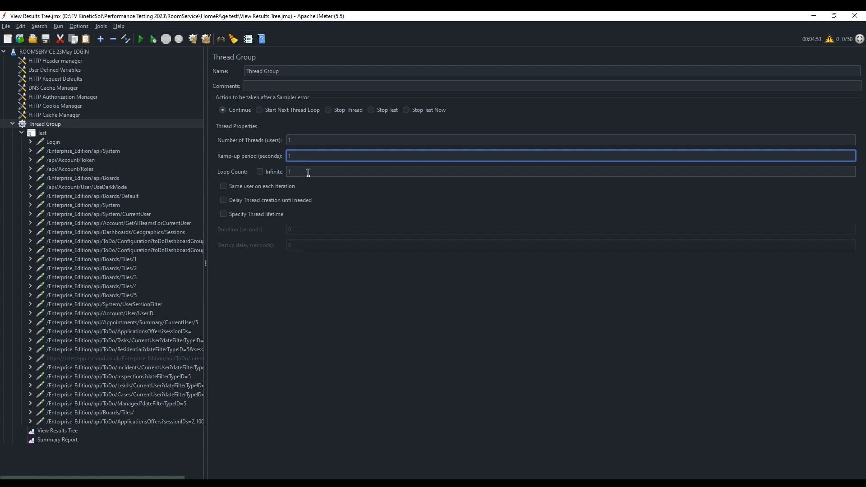
{"action": "left_click", "coordinate": [307, 172]}
{"action": "left_click", "coordinate": [303, 140]}
{"action": "left_click", "coordinate": [305, 156]}
Run the test plan and check the Login row's error percentage in the Summary Report.
{"action": "left_click", "coordinate": [41, 134]}
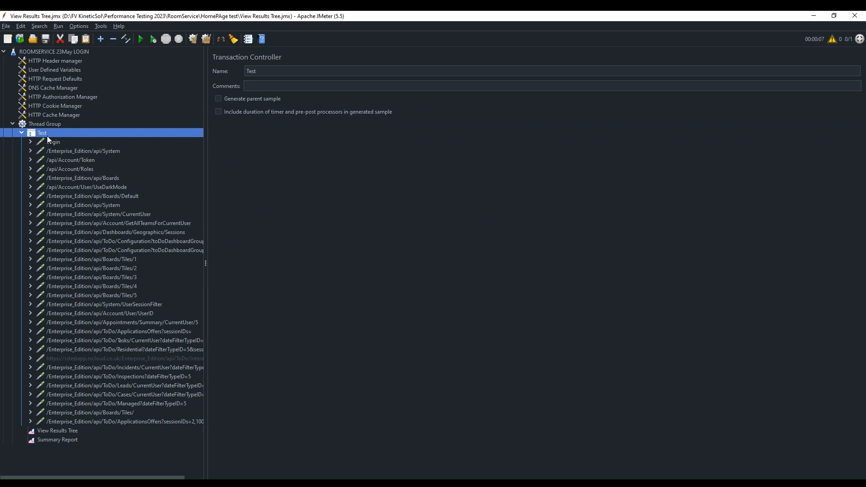
{"action": "left_click", "coordinate": [143, 40]}
{"action": "left_click", "coordinate": [64, 440]}
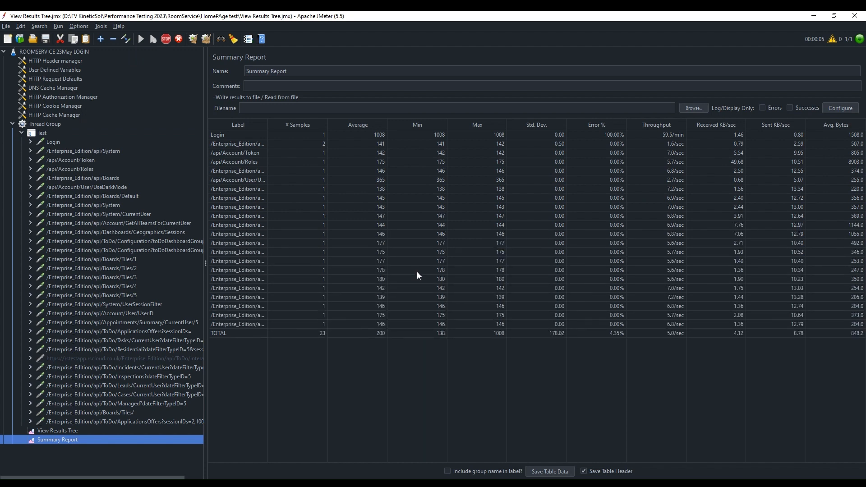
{"action": "left_click", "coordinate": [608, 134]}
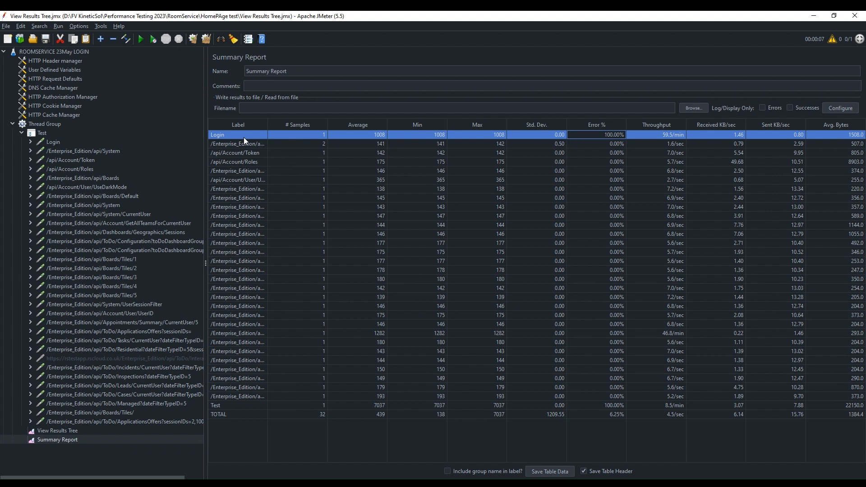
Examine the Login sample in View Results Tree, covering its sampler result, response code and request headers.
{"action": "left_click", "coordinate": [68, 431]}
{"action": "left_click", "coordinate": [244, 161]}
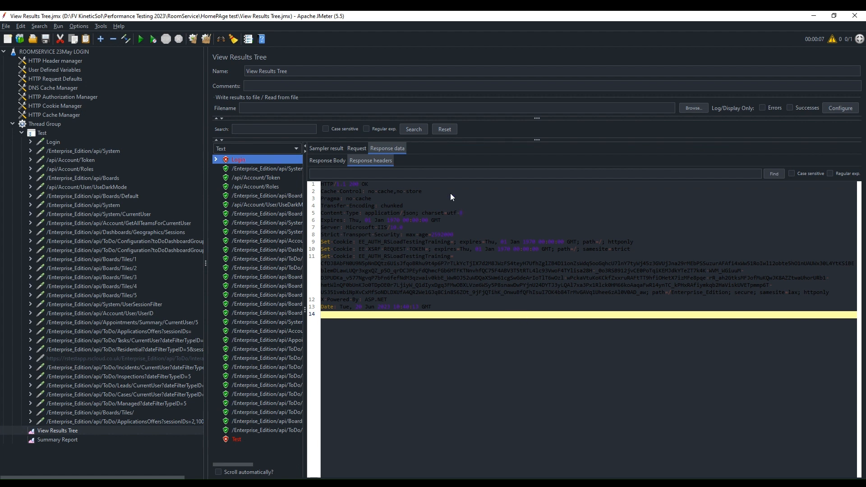
{"action": "left_click", "coordinate": [333, 149]}
{"action": "left_click", "coordinate": [352, 150]}
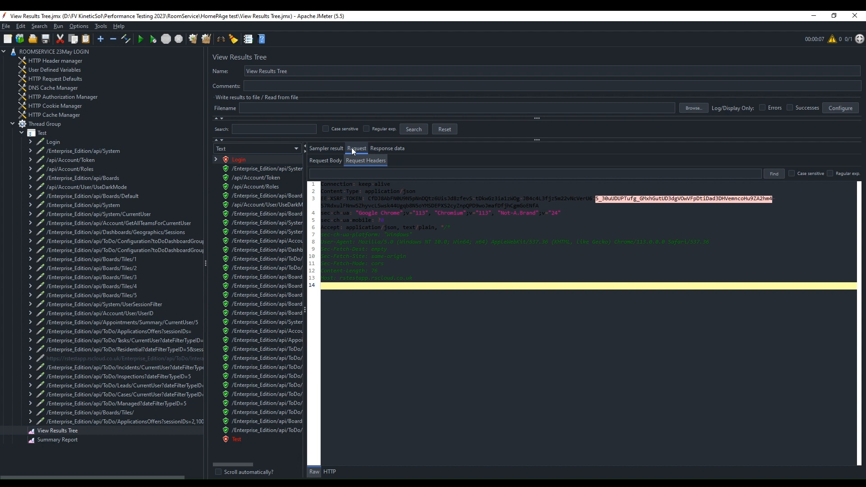
{"action": "left_click", "coordinate": [260, 160]}
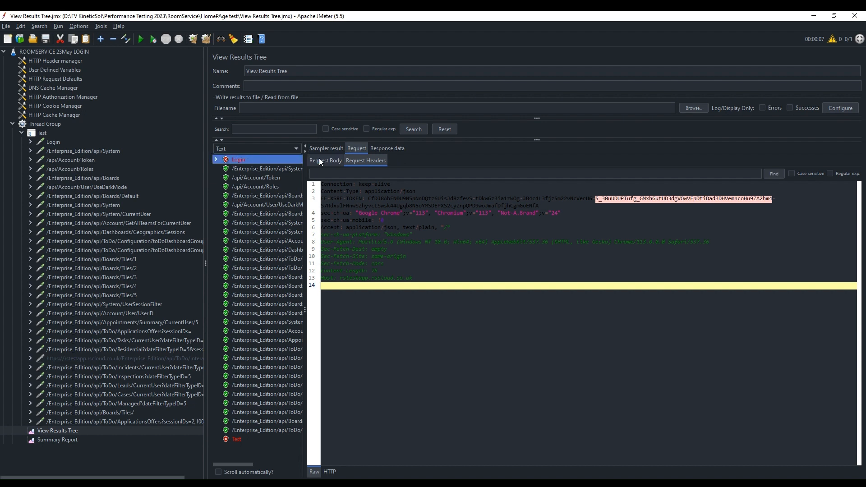
{"action": "left_click", "coordinate": [329, 150]}
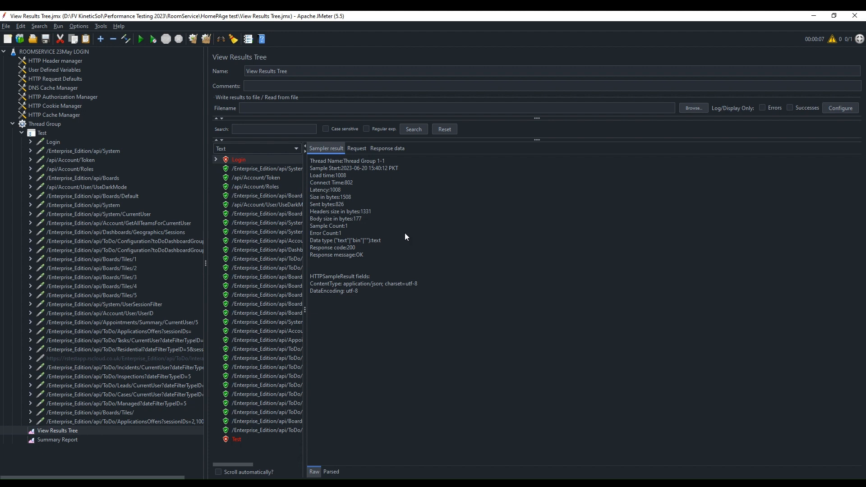
{"action": "left_click_drag", "start_coordinate": [313, 247], "coordinate": [347, 249]}
{"action": "left_click", "coordinate": [367, 248]}
{"action": "left_click", "coordinate": [372, 246]}
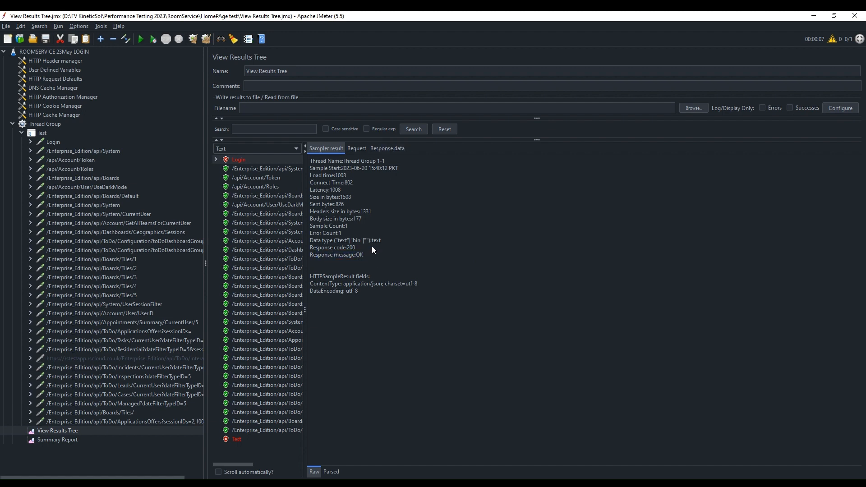
{"action": "left_click", "coordinate": [357, 149]}
{"action": "left_click_drag", "start_coordinate": [441, 310], "coordinate": [373, 148]}
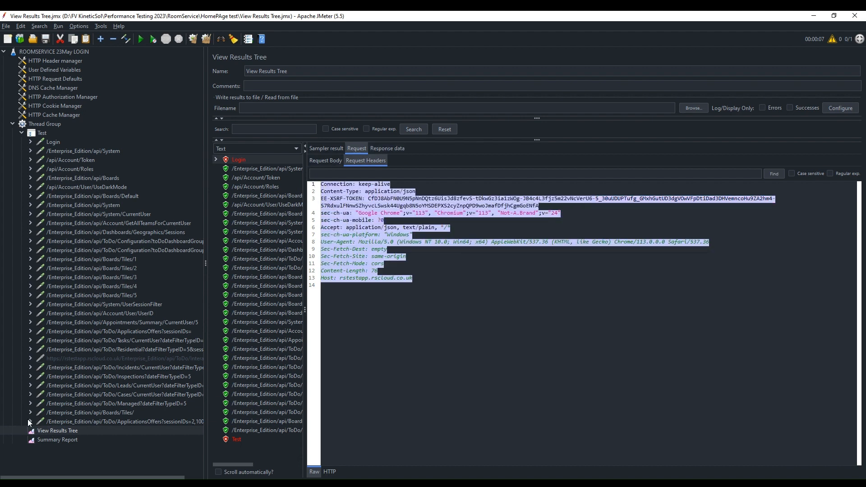
Review the Login request's body data, HTTP Header manager and Response Assertion settings.
{"action": "left_click", "coordinate": [30, 141]}
{"action": "left_click", "coordinate": [67, 160]}
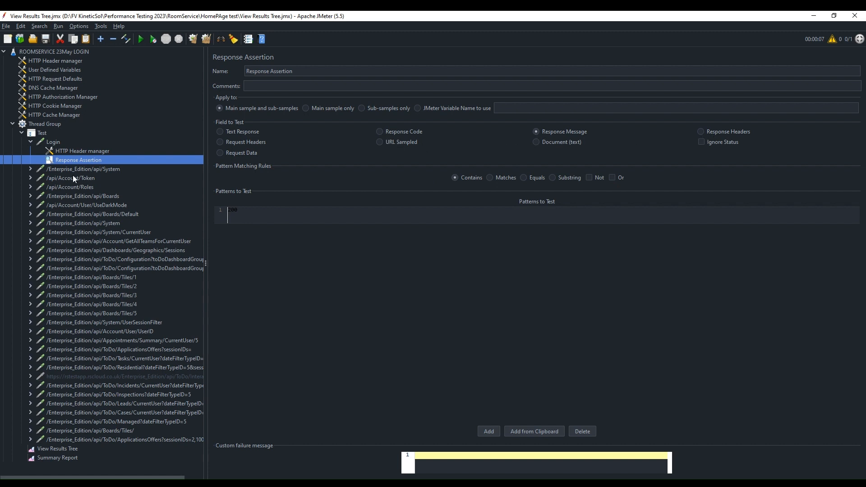
{"action": "left_click", "coordinate": [52, 142]}
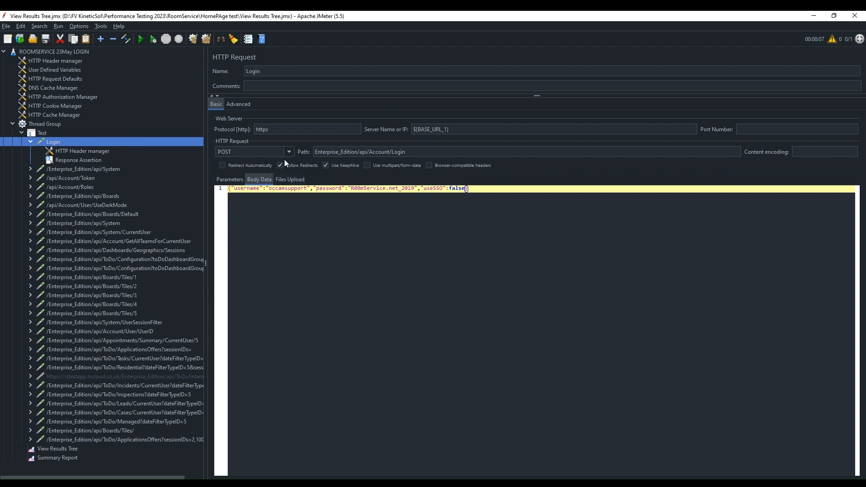
{"action": "left_click", "coordinate": [73, 153]}
{"action": "left_click", "coordinate": [72, 169]}
{"action": "left_click", "coordinate": [51, 143]}
Examine the Login sample's response body and response headers in View Results Tree.
{"action": "left_click", "coordinate": [59, 449]}
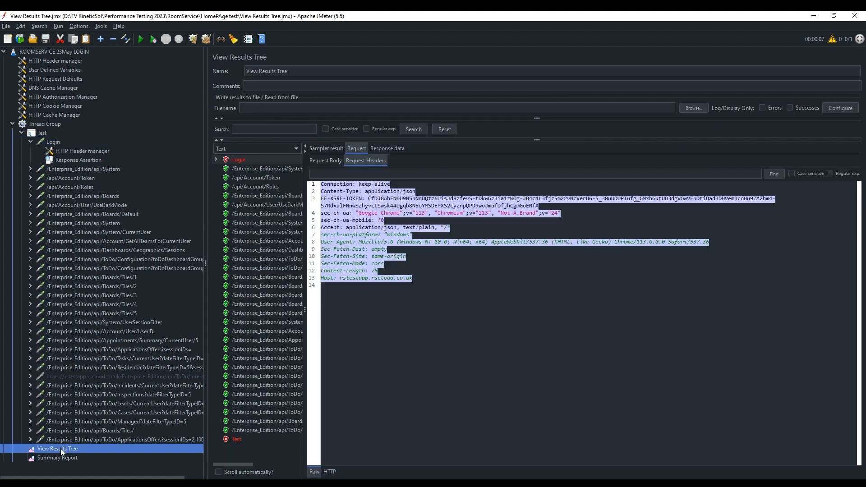
{"action": "left_click", "coordinate": [245, 160]}
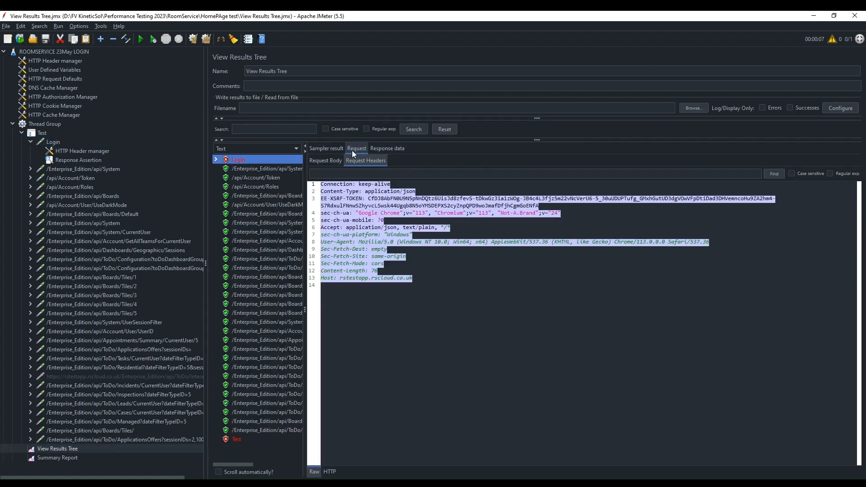
{"action": "left_click", "coordinate": [374, 147]}
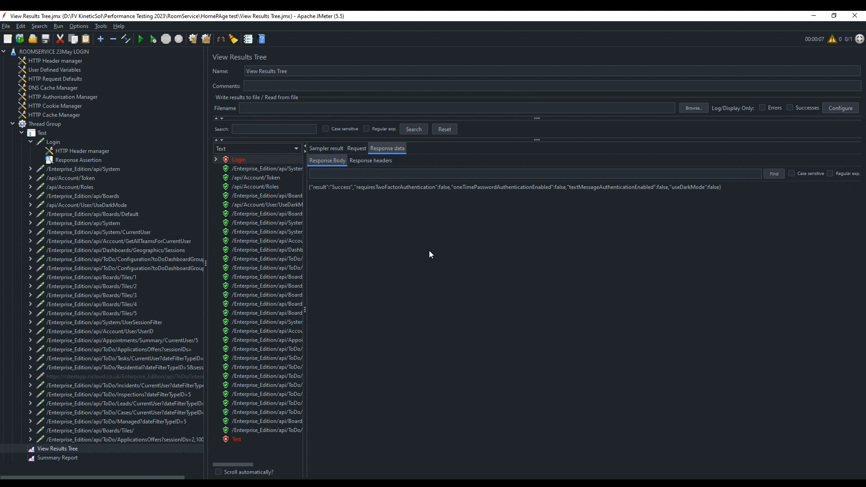
{"action": "left_click_drag", "start_coordinate": [721, 187], "coordinate": [312, 187]}
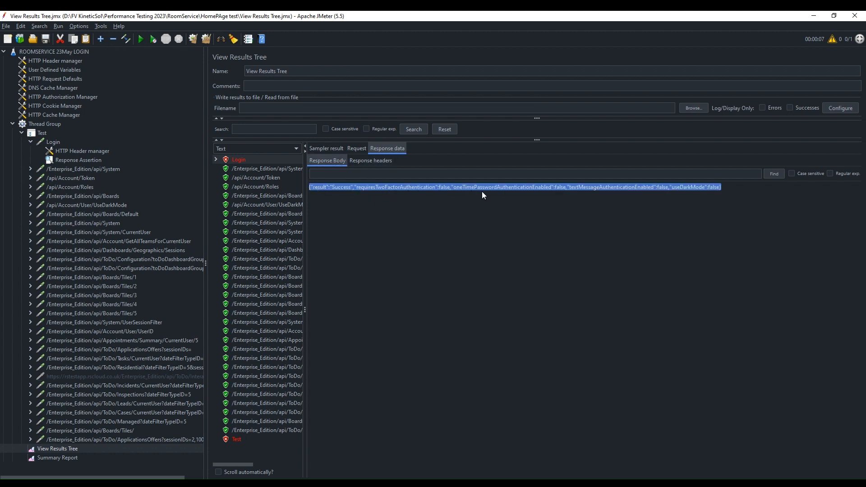
{"action": "left_click", "coordinate": [381, 161]}
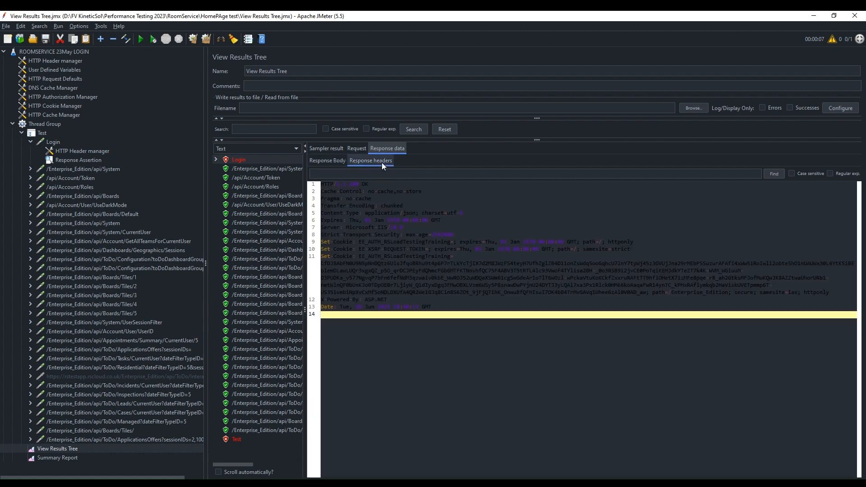
{"action": "left_click_drag", "start_coordinate": [423, 332], "coordinate": [356, 193]}
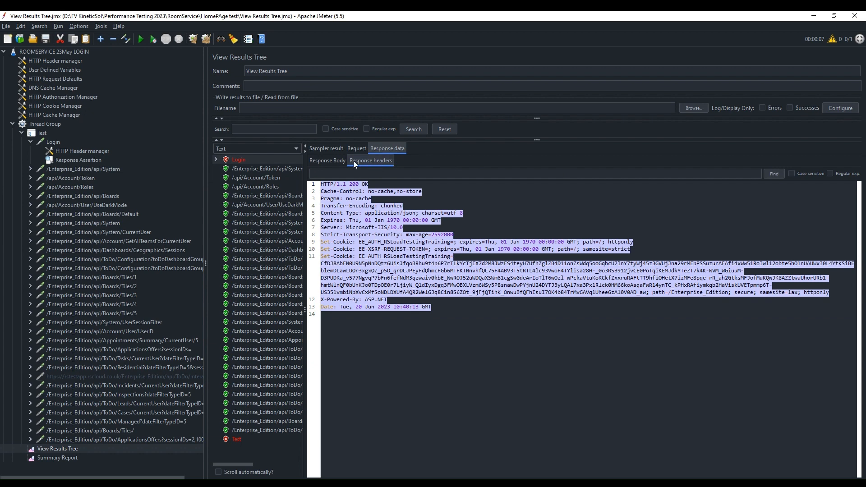
Change the Login Response Assertion's field to test to Response Headers and clear all previous test results.
{"action": "left_click", "coordinate": [63, 159]}
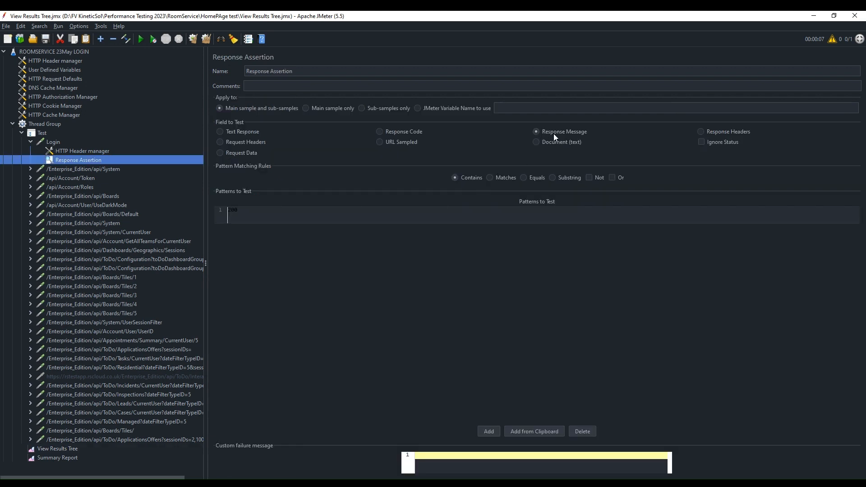
{"action": "left_click", "coordinate": [700, 132]}
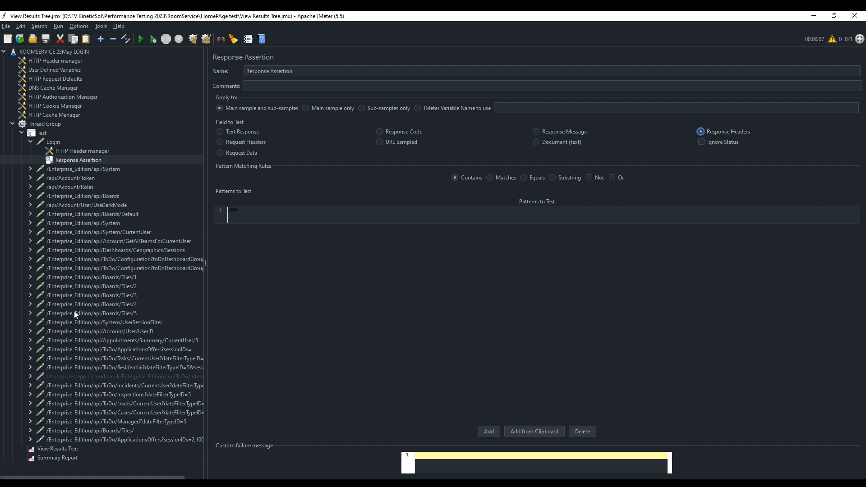
{"action": "left_click", "coordinate": [67, 449]}
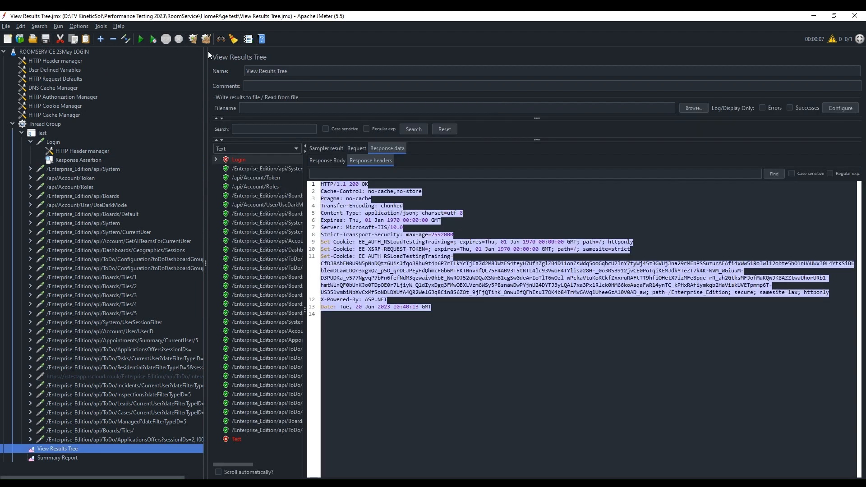
{"action": "left_click", "coordinate": [207, 39]}
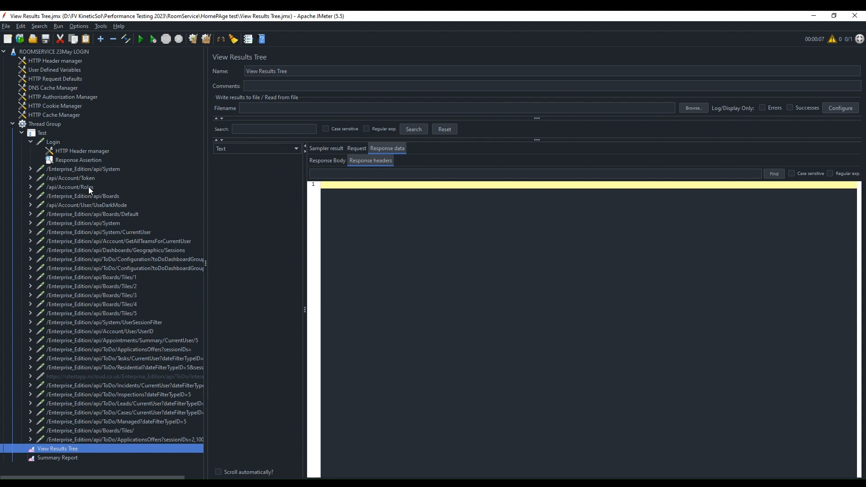
Rerun the test plan with the Test controller collapsed and open View Results Tree.
{"action": "left_click", "coordinate": [21, 133]}
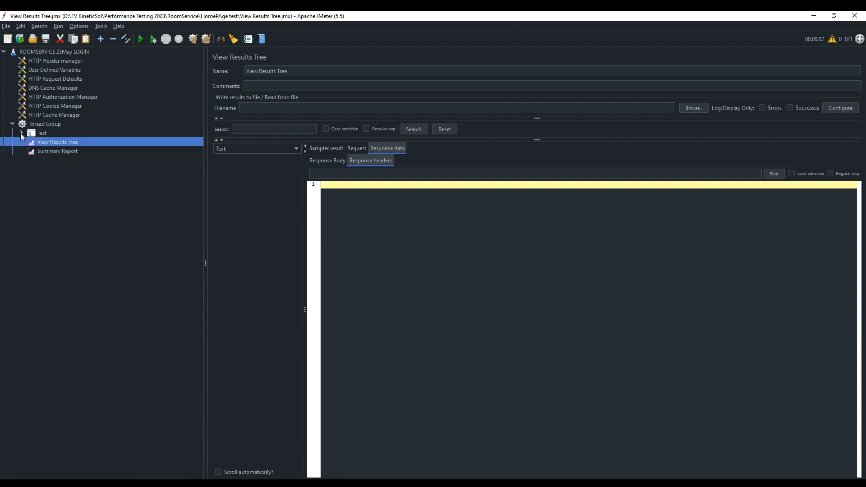
{"action": "left_click", "coordinate": [41, 126]}
{"action": "left_click", "coordinate": [140, 40]}
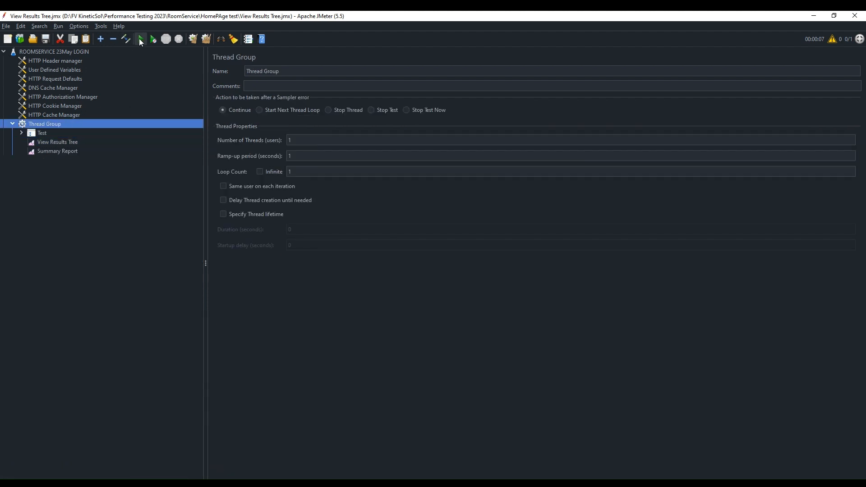
{"action": "left_click", "coordinate": [72, 142]}
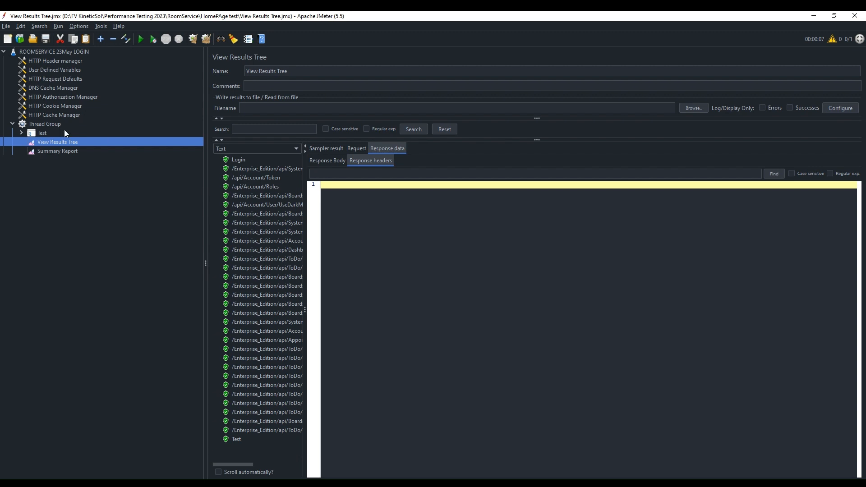
Recheck the Login Response Assertion's settings and compare them with the Login sample's response headers in View Results Tree.
{"action": "left_click", "coordinate": [21, 132]}
{"action": "left_click", "coordinate": [71, 151]}
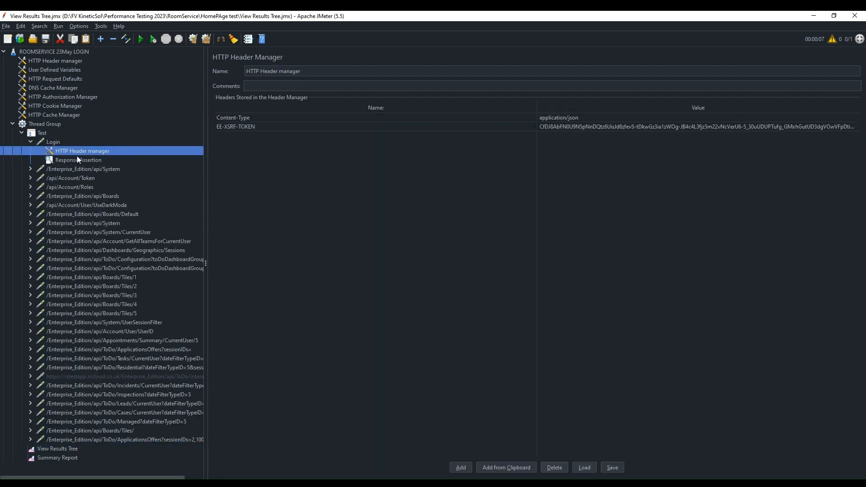
{"action": "left_click", "coordinate": [77, 159]}
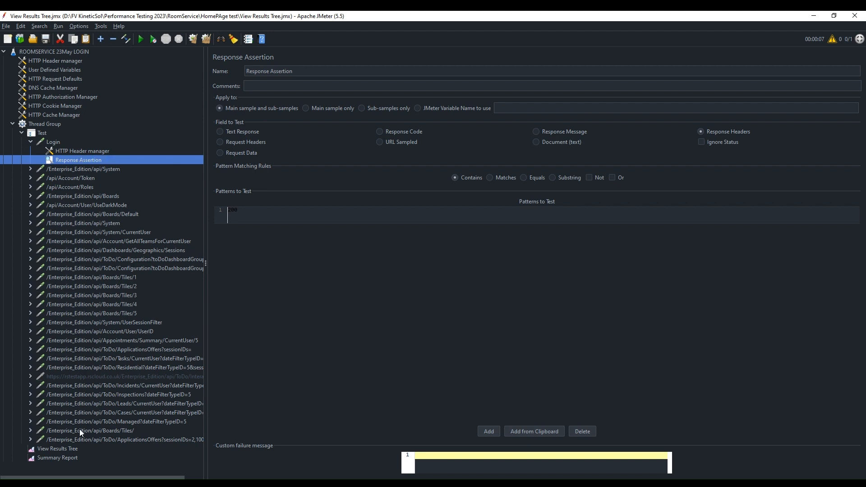
{"action": "left_click", "coordinate": [61, 448]}
{"action": "left_click", "coordinate": [233, 161]}
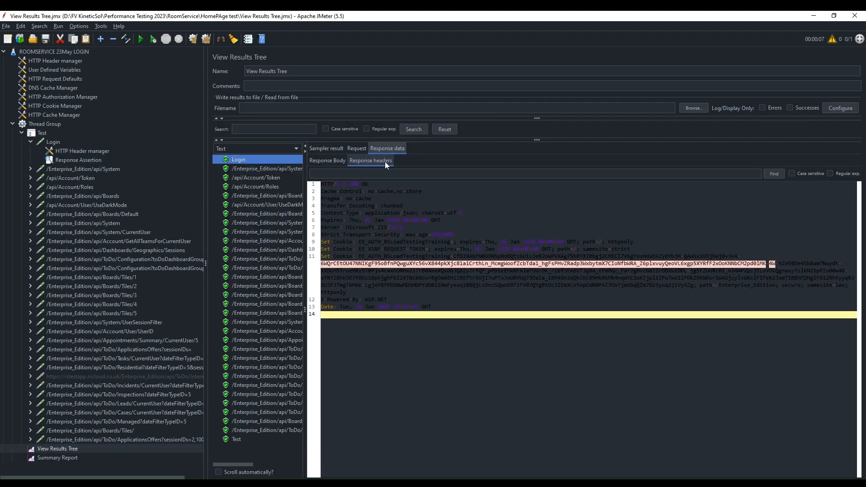
Examine the full response headers and the response body of the Login sample in View Results Tree.
{"action": "left_click", "coordinate": [358, 160]}
{"action": "left_click_drag", "start_coordinate": [457, 353], "coordinate": [305, 173]}
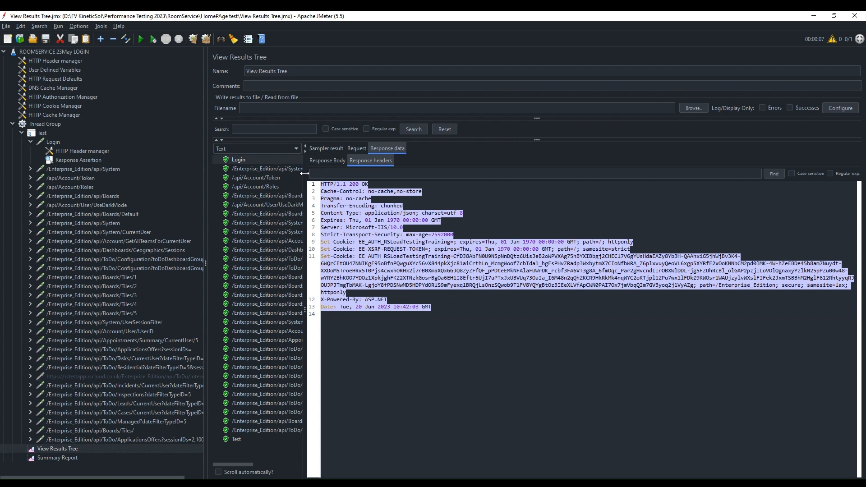
{"action": "left_click", "coordinate": [326, 161]}
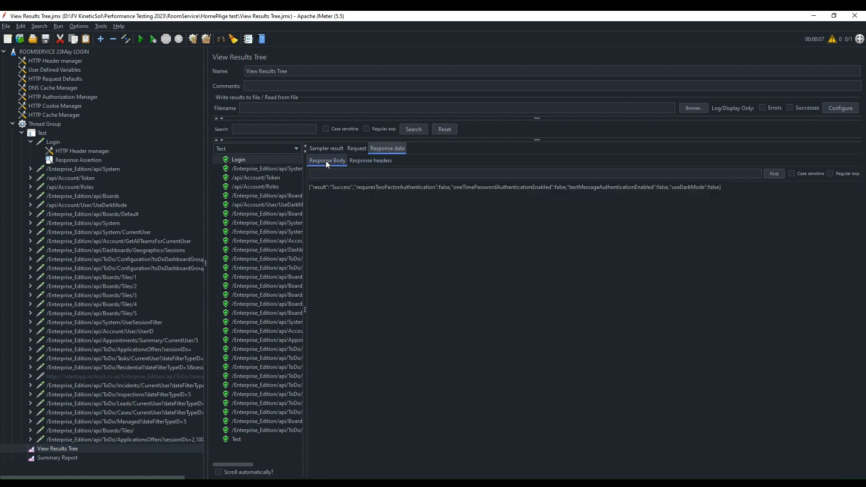
{"action": "left_click", "coordinate": [254, 161]}
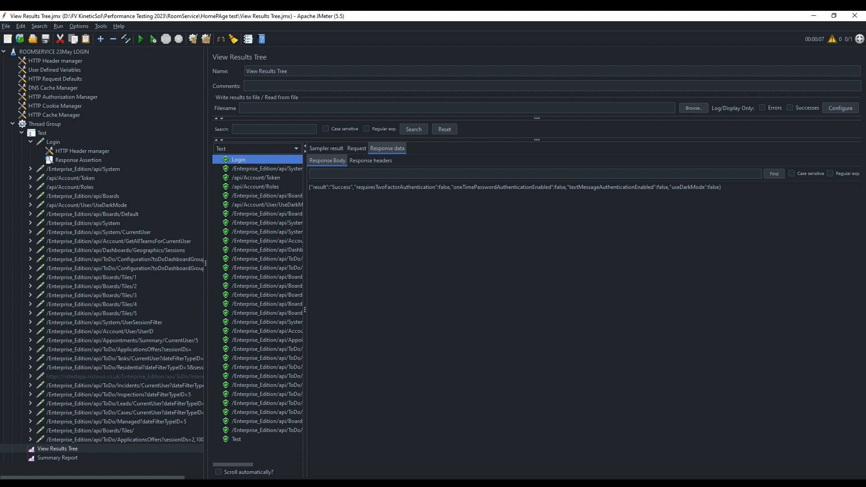
Collapse the Test controller and add an Assertion Results listener to the Thread Group.
{"action": "left_click", "coordinate": [21, 133]}
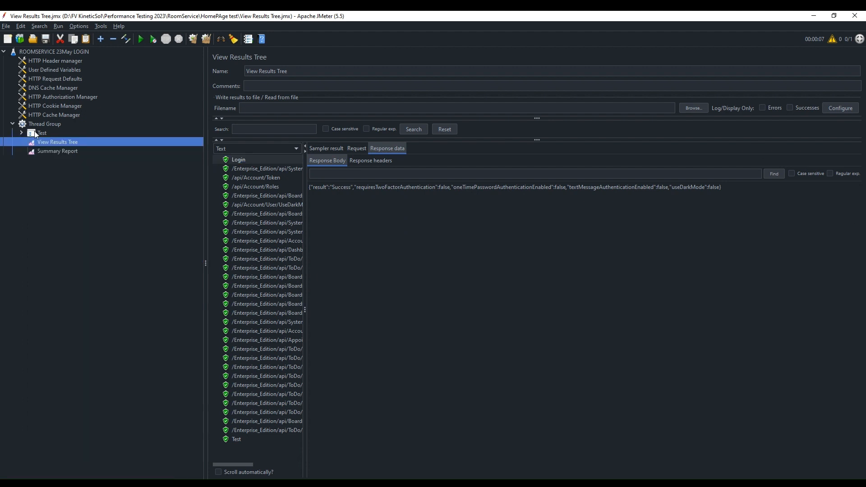
{"action": "left_click", "coordinate": [37, 132]}
{"action": "right_click", "coordinate": [37, 125]}
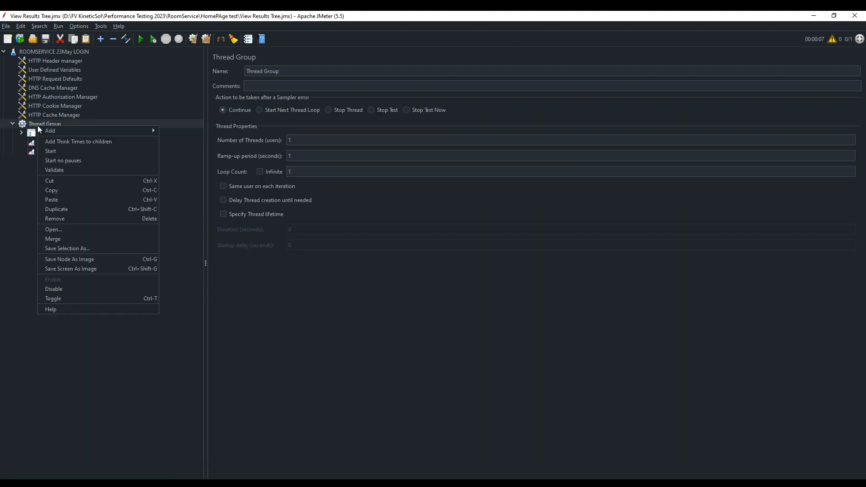
{"action": "mouse_move", "coordinate": [58, 131]}
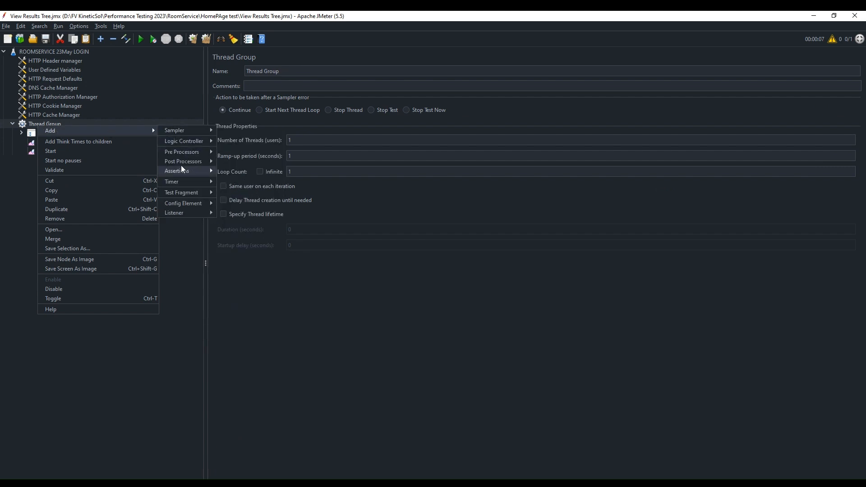
{"action": "mouse_move", "coordinate": [186, 213]}
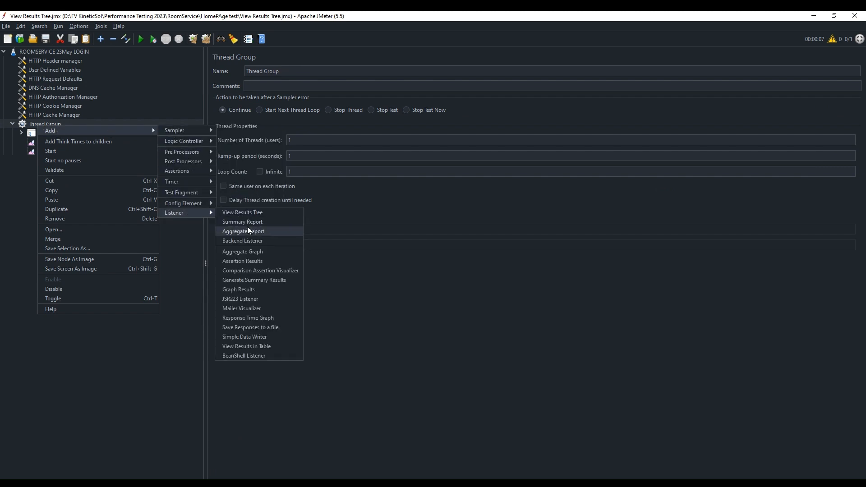
{"action": "left_click", "coordinate": [262, 261]}
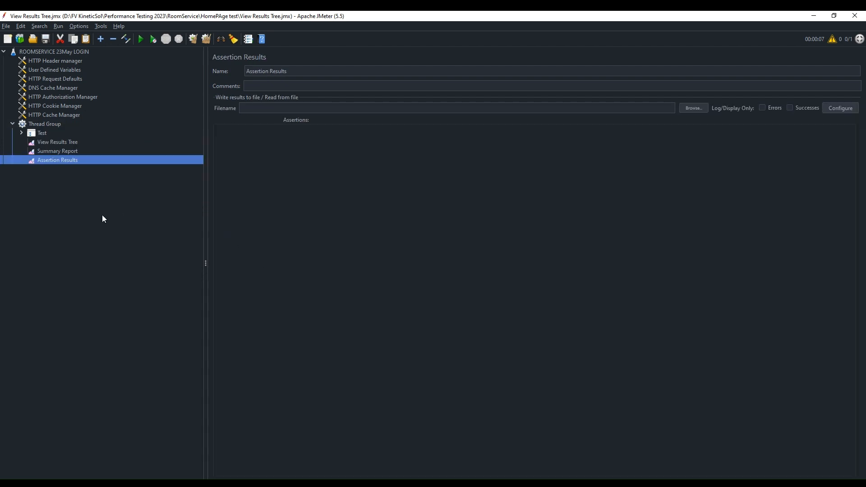
Clear all previous results, rerun the test plan and review the Assertion Results listener.
{"action": "left_click", "coordinate": [41, 132]}
{"action": "left_click", "coordinate": [60, 153]}
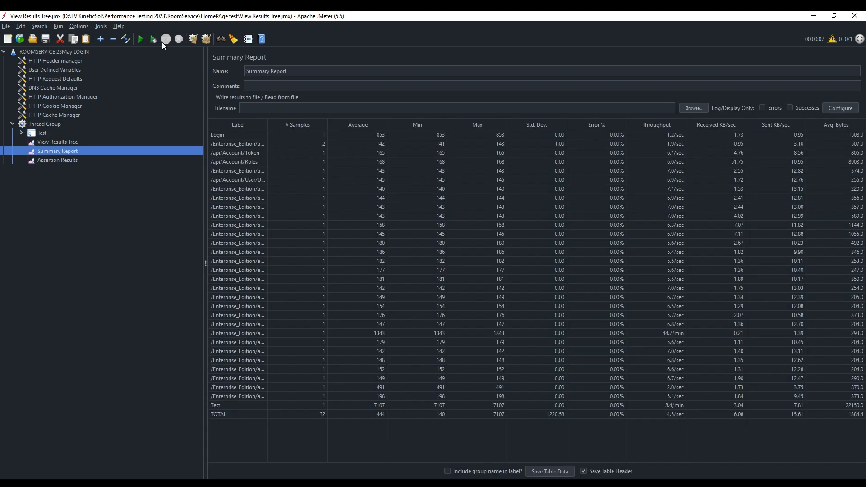
{"action": "left_click", "coordinate": [202, 40]}
{"action": "left_click", "coordinate": [42, 134]}
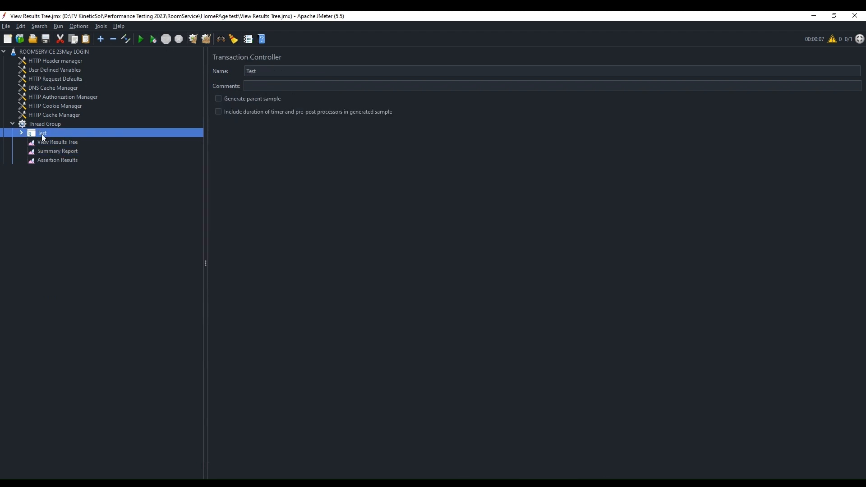
{"action": "left_click", "coordinate": [139, 40]}
{"action": "left_click", "coordinate": [47, 152]}
{"action": "left_click", "coordinate": [53, 160]}
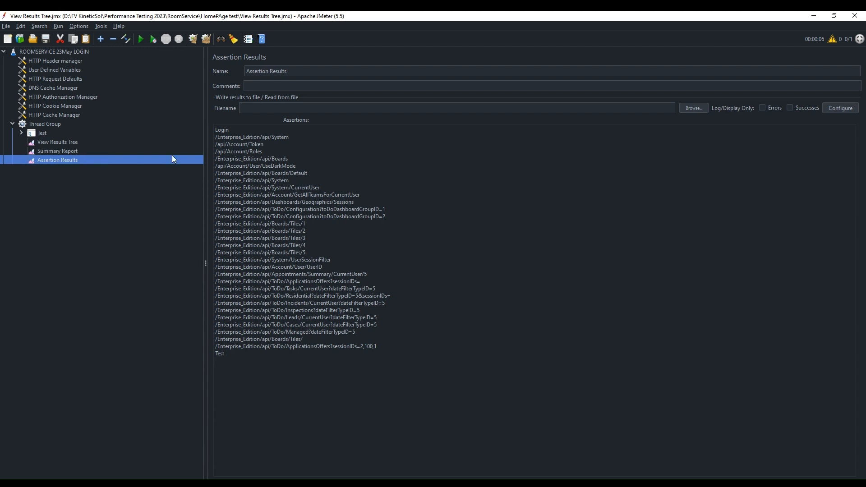
{"action": "left_click", "coordinate": [228, 134]}
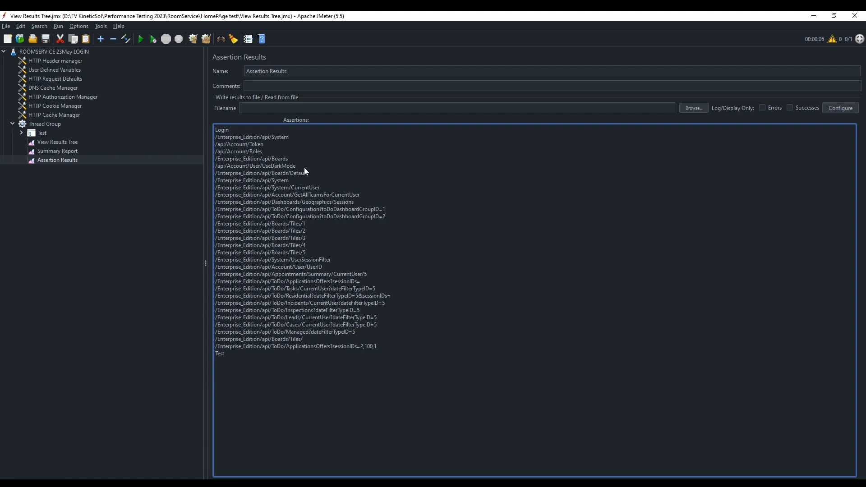
Change the pattern to test in the Login request's Response Assertion to 201 and save the test plan.
{"action": "left_click", "coordinate": [37, 125]}
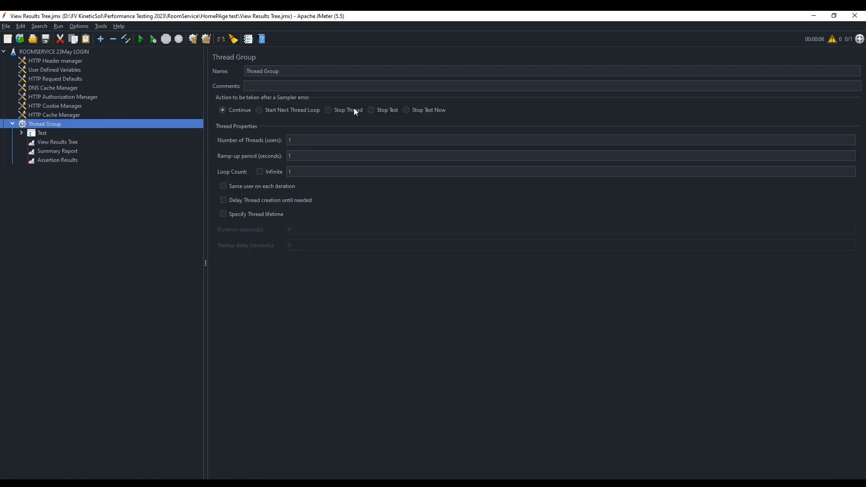
{"action": "left_click", "coordinate": [23, 131]}
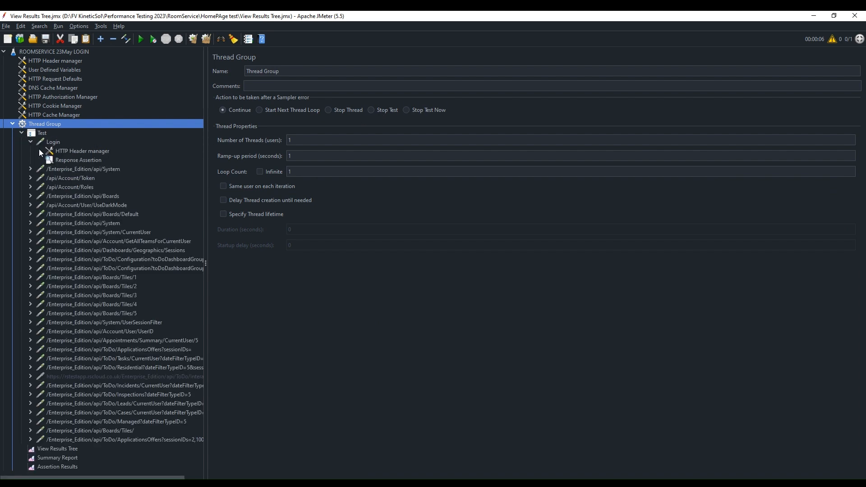
{"action": "left_click", "coordinate": [61, 158]}
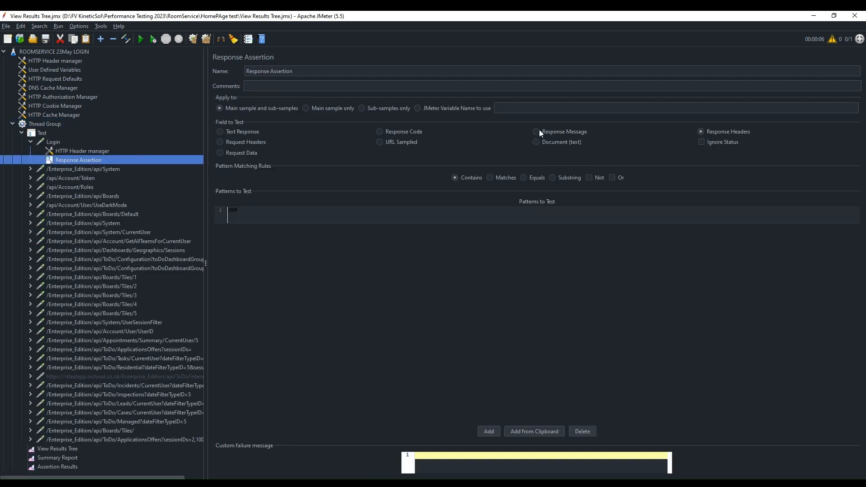
{"action": "double_click", "coordinate": [247, 210]}
{"action": "left_click", "coordinate": [239, 214]}
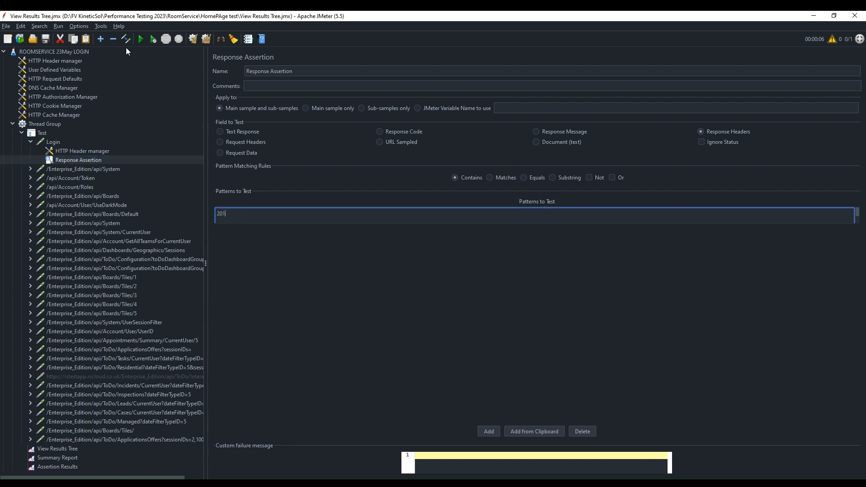
{"action": "left_click", "coordinate": [47, 43]}
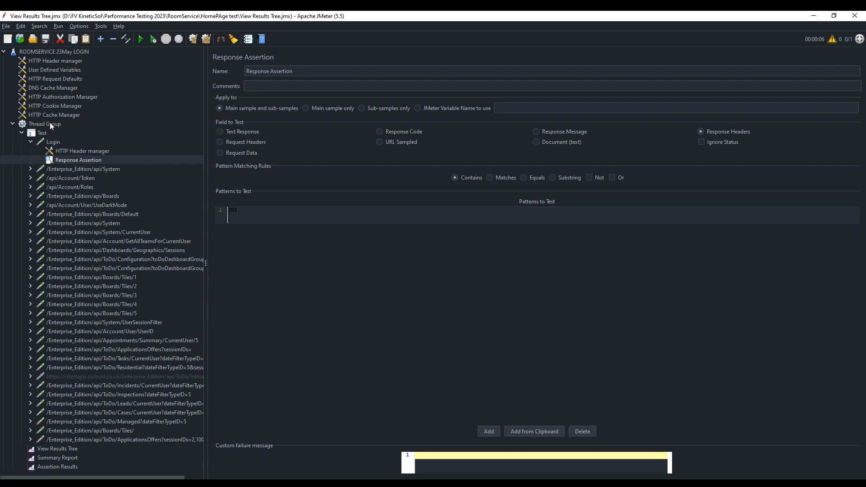
Clear the old assertion results, run the test plan again and open the Assertion Results listener.
{"action": "left_click", "coordinate": [64, 466]}
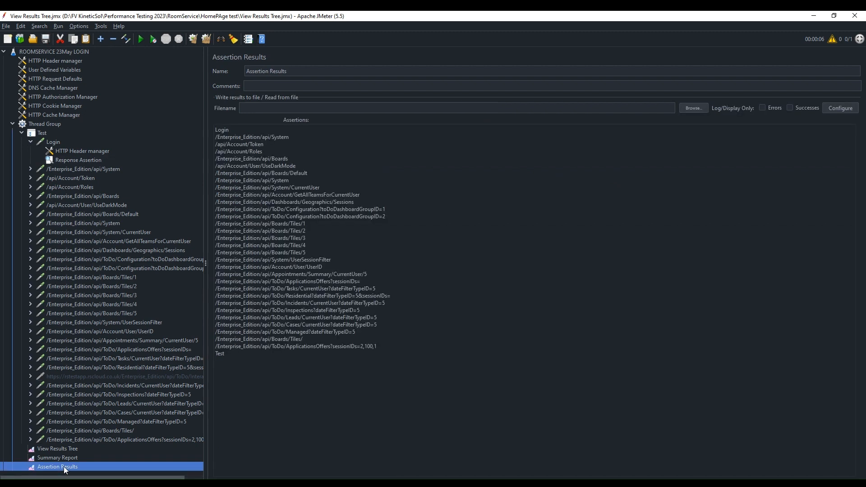
{"action": "left_click", "coordinate": [206, 39]}
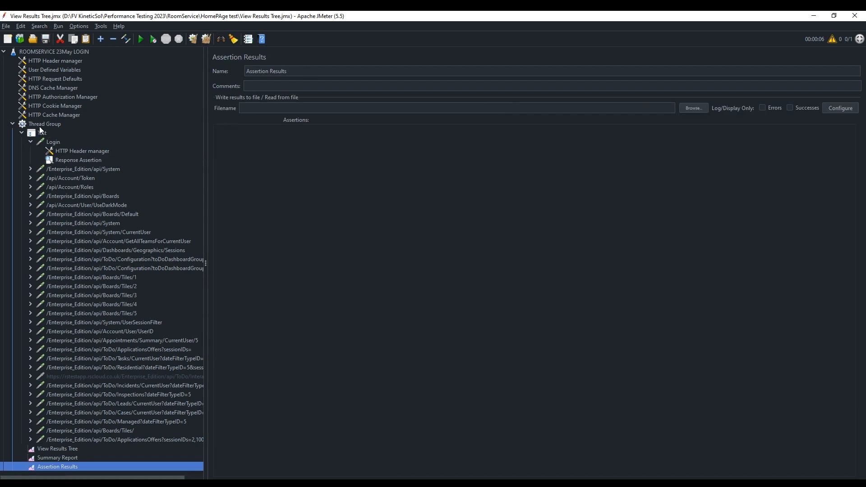
{"action": "left_click", "coordinate": [58, 124]}
{"action": "left_click", "coordinate": [140, 39]}
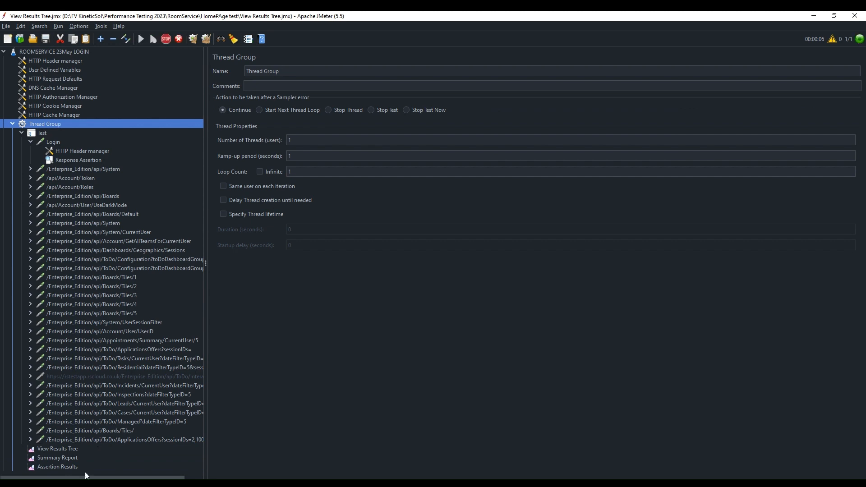
{"action": "left_click", "coordinate": [72, 467]}
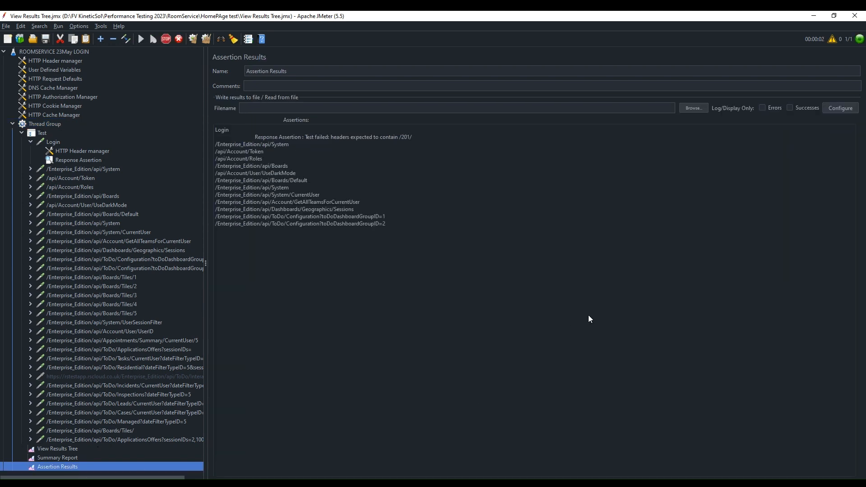
Check the Login sample in View Results Tree and read its Response Assertion message in Assertion Results.
{"action": "left_click", "coordinate": [66, 449]}
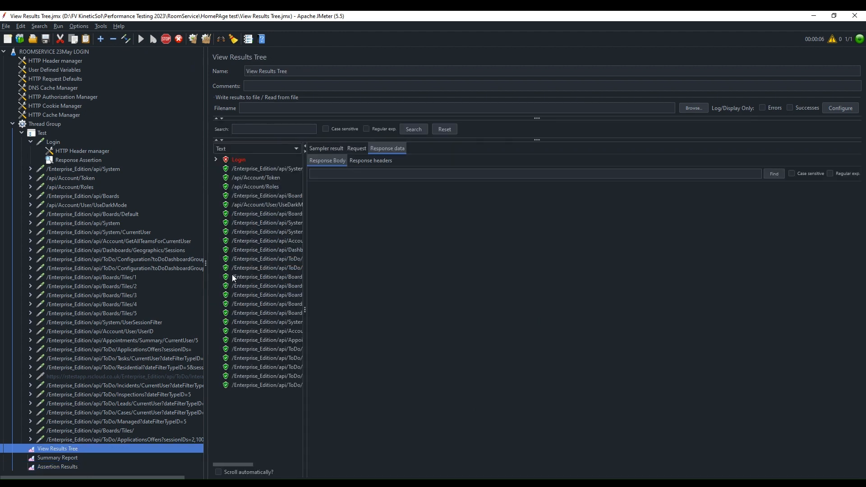
{"action": "left_click", "coordinate": [238, 158]}
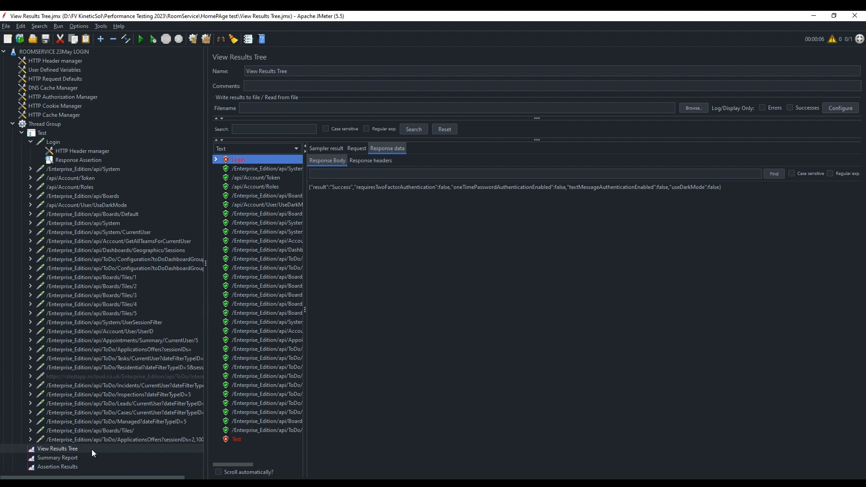
{"action": "left_click", "coordinate": [69, 467]}
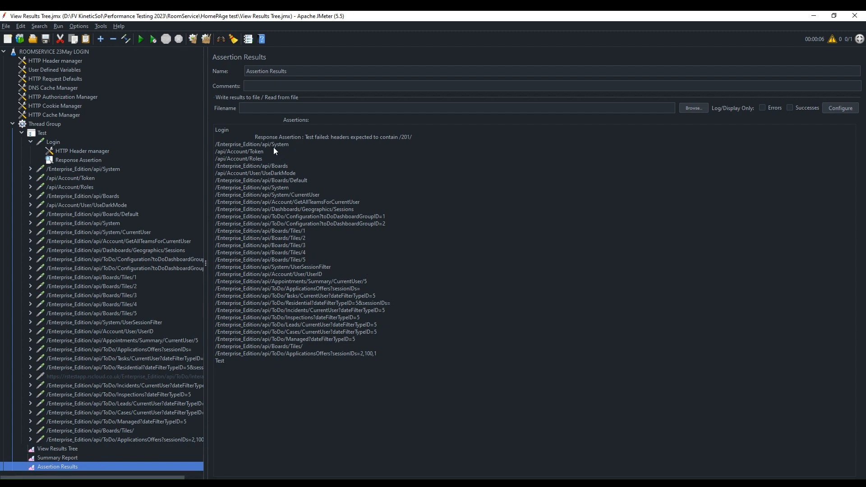
{"action": "left_click_drag", "start_coordinate": [258, 138], "coordinate": [341, 134]}
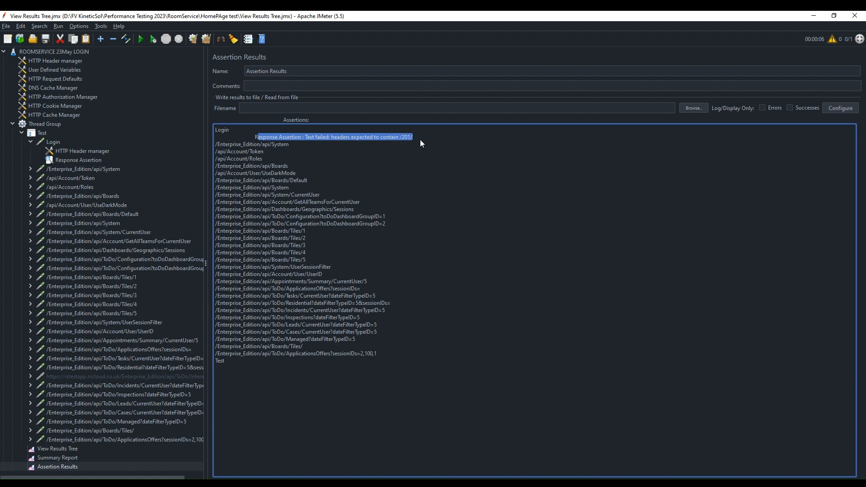
{"action": "left_click", "coordinate": [400, 139]}
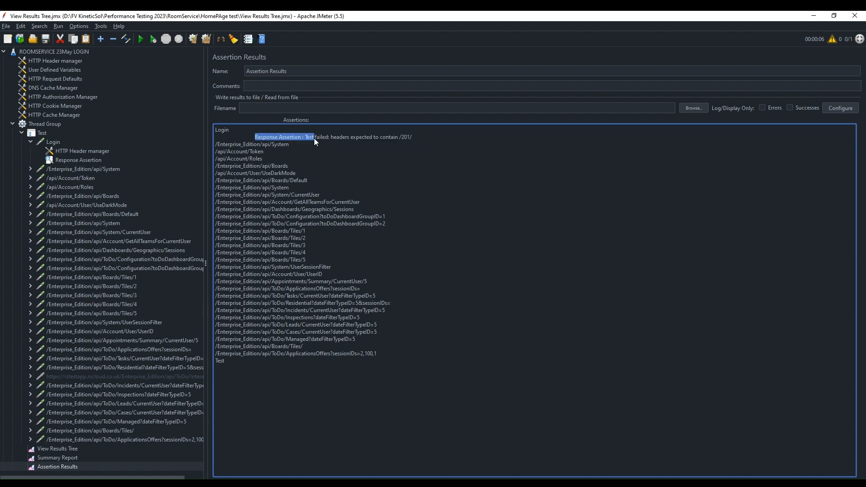
{"action": "left_click", "coordinate": [425, 137]}
{"action": "left_click_drag", "start_coordinate": [255, 138], "coordinate": [417, 140]}
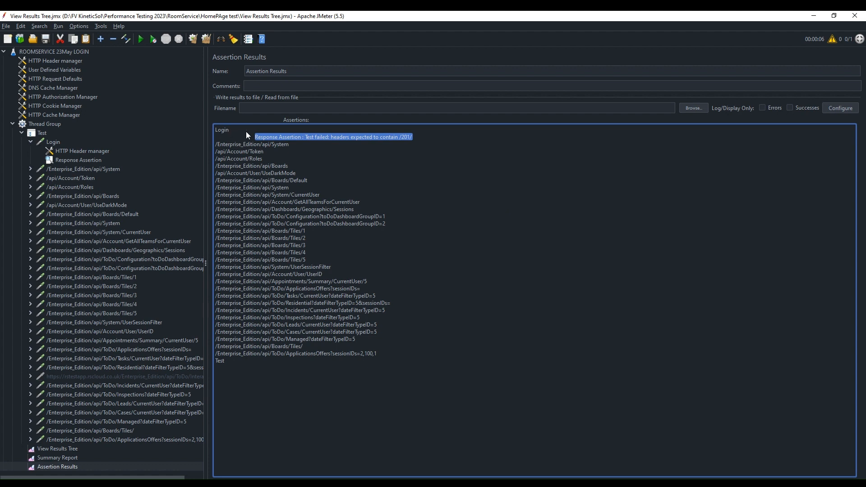
{"action": "left_click", "coordinate": [222, 132]}
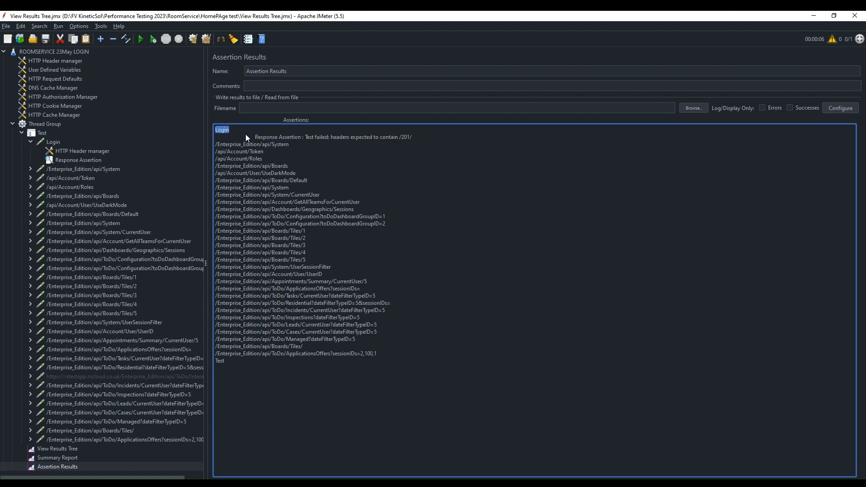
{"action": "left_click_drag", "start_coordinate": [254, 135], "coordinate": [383, 138]}
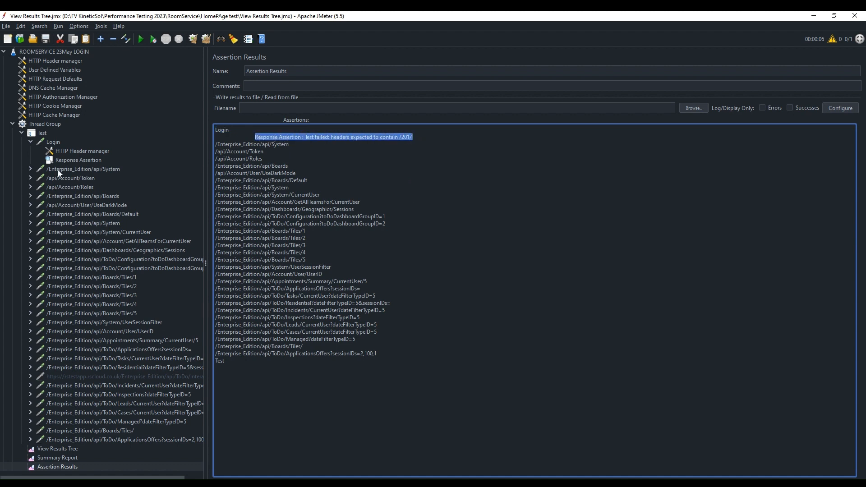
Expand the Login sample in View Results Tree and examine its Response Assertion's error and failure details.
{"action": "left_click", "coordinate": [49, 143]}
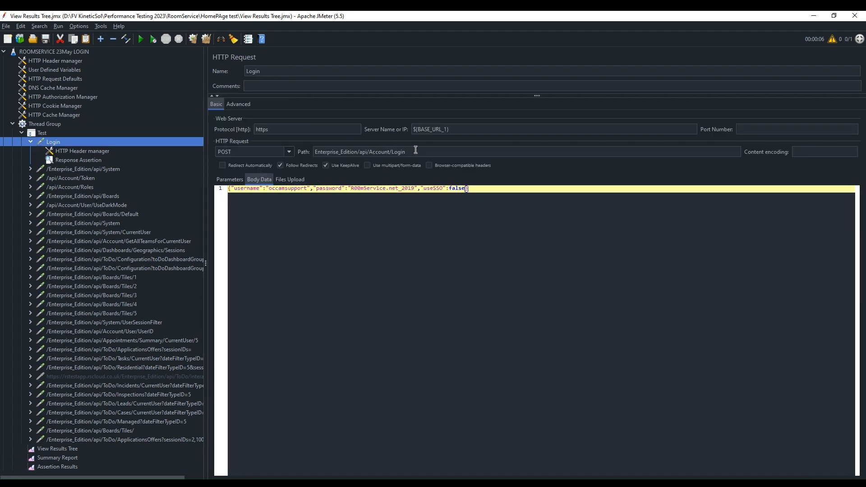
{"action": "left_click", "coordinate": [59, 449]}
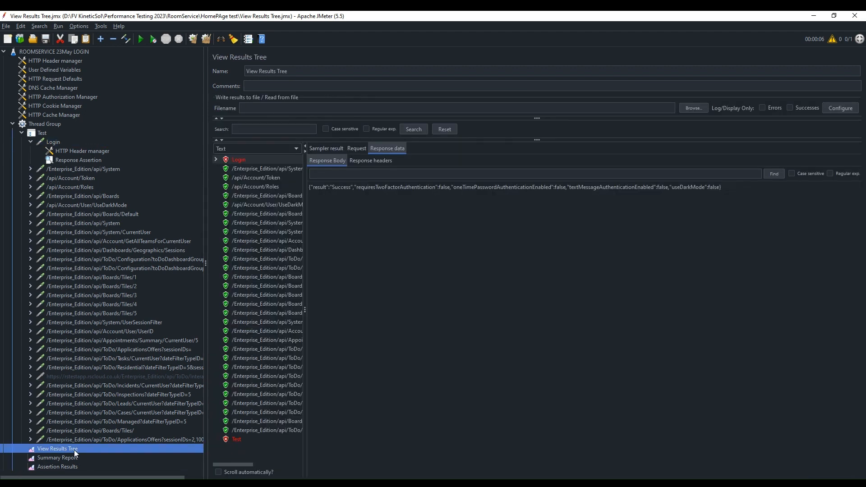
{"action": "left_click", "coordinate": [243, 159]}
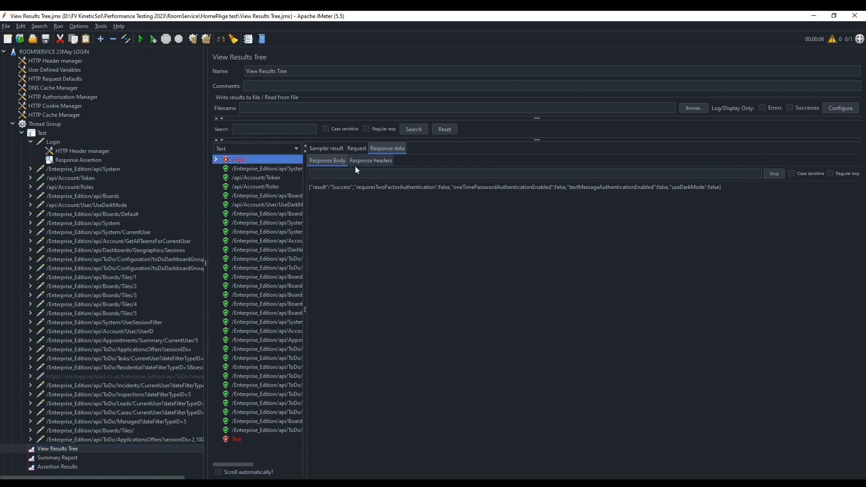
{"action": "left_click", "coordinate": [215, 159]}
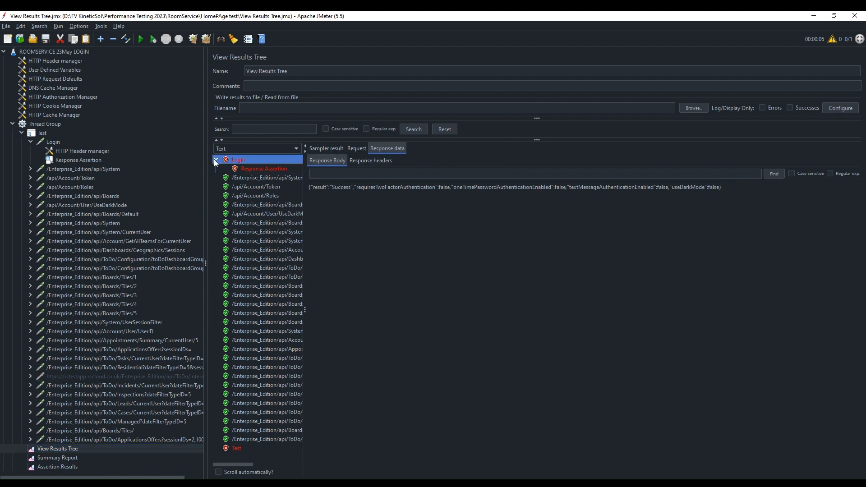
{"action": "left_click", "coordinate": [258, 170]}
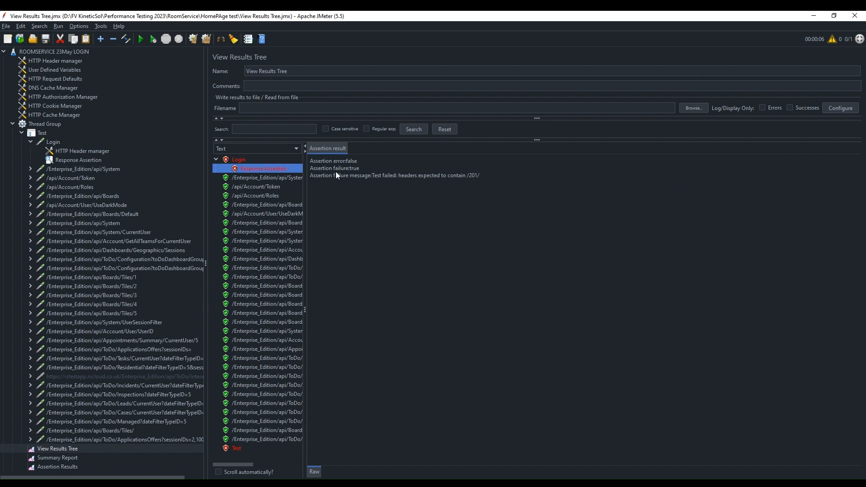
{"action": "left_click_drag", "start_coordinate": [313, 162], "coordinate": [365, 159]}
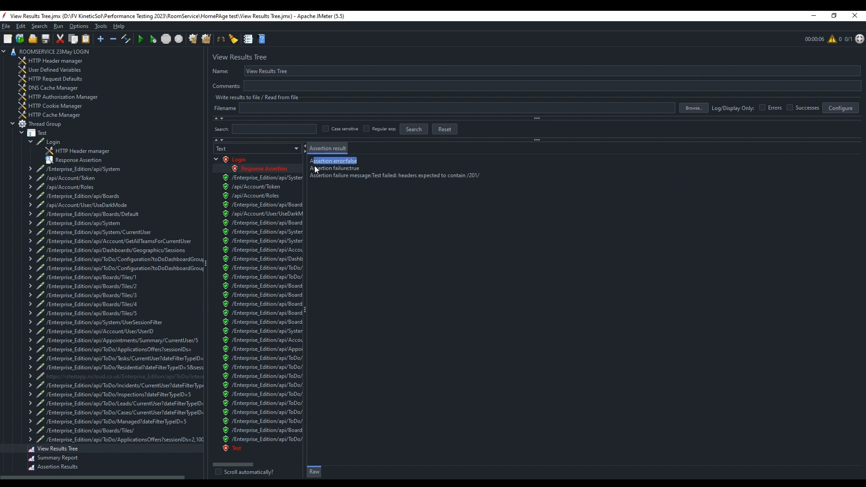
Read the Response Assertion's failure flag and failure message in View Results Tree, and compare them with the Assertion Results listener.
{"action": "left_click_drag", "start_coordinate": [314, 168], "coordinate": [373, 170]}
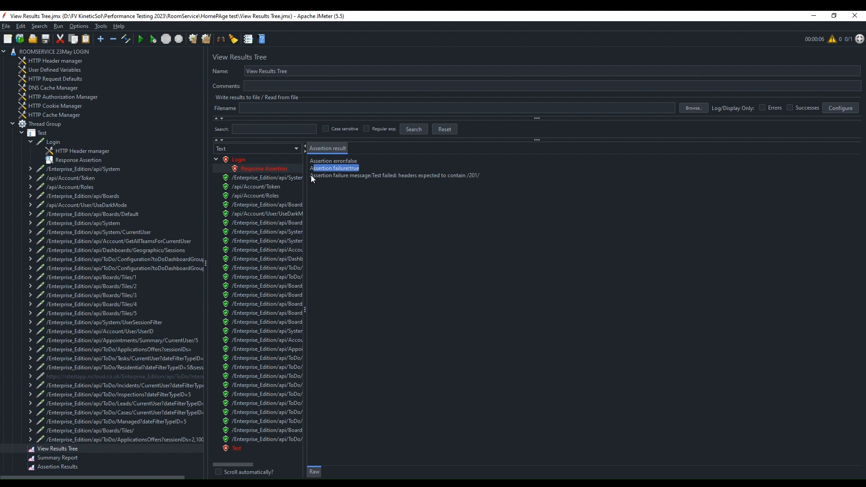
{"action": "left_click_drag", "start_coordinate": [310, 175], "coordinate": [318, 176]}
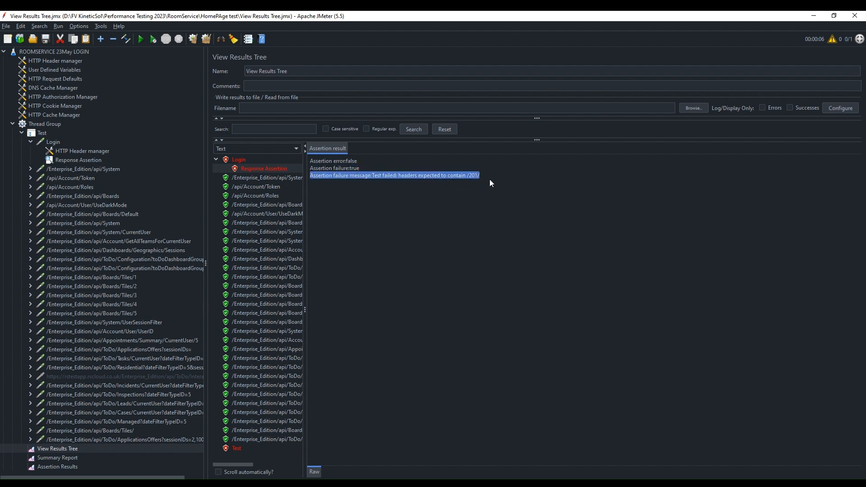
{"action": "left_click", "coordinate": [66, 466]}
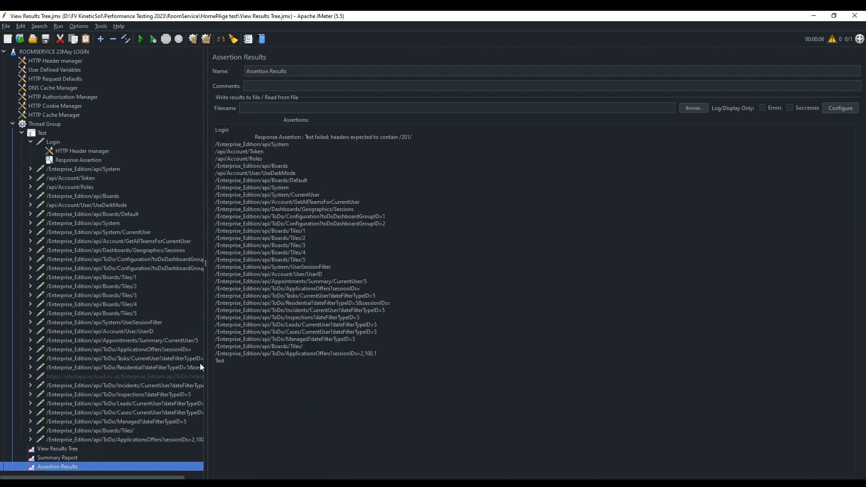
Inspect two of the other API samples' sampler results in View Results Tree, and highlight the Login assertion message in Assertion Results.
{"action": "left_click", "coordinate": [56, 449]}
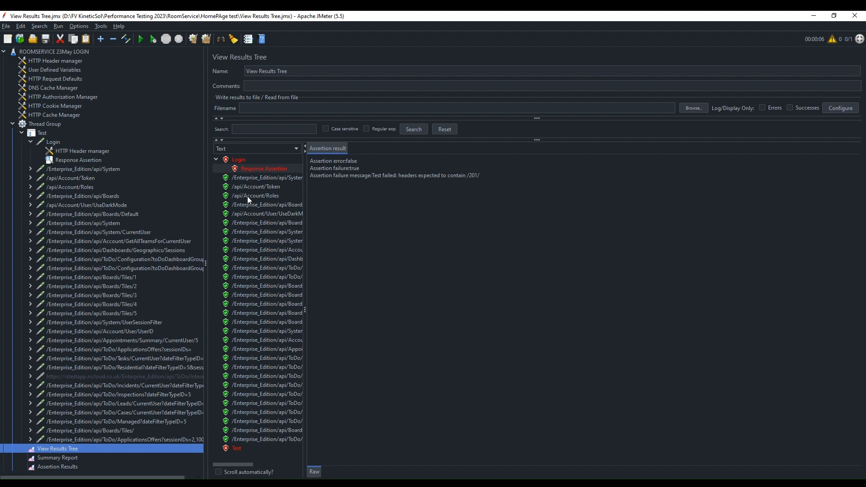
{"action": "left_click", "coordinate": [247, 233]}
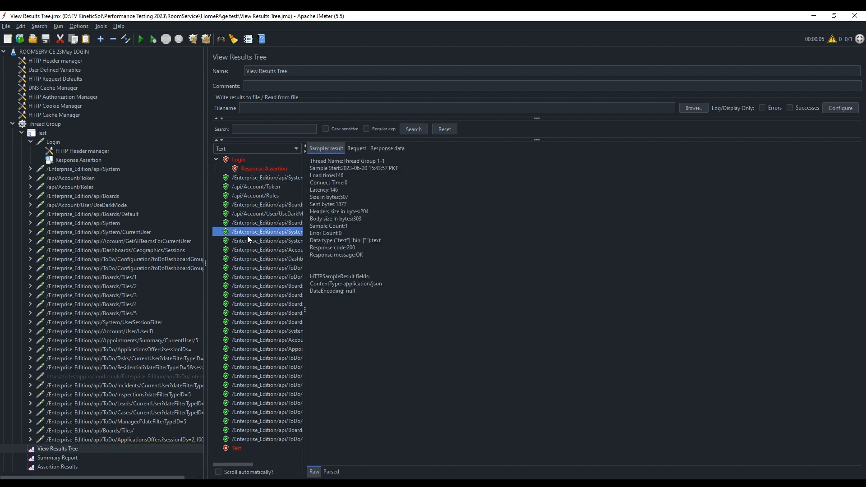
{"action": "left_click", "coordinate": [247, 250]}
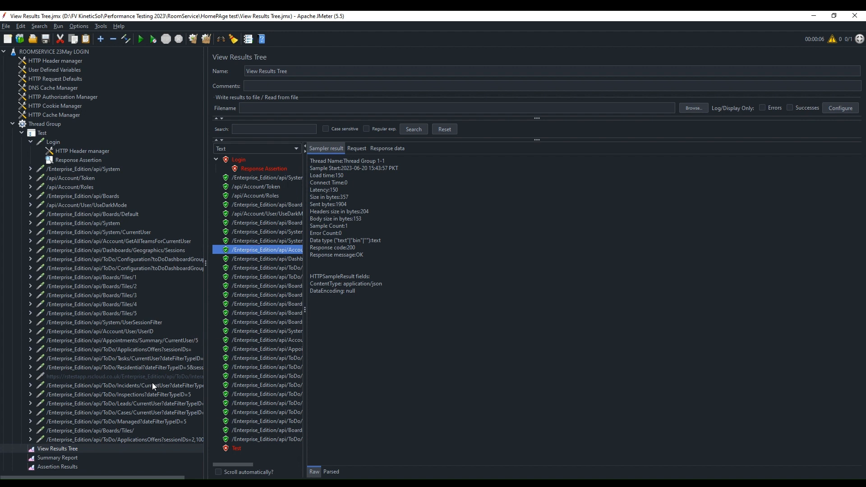
{"action": "left_click", "coordinate": [60, 467]}
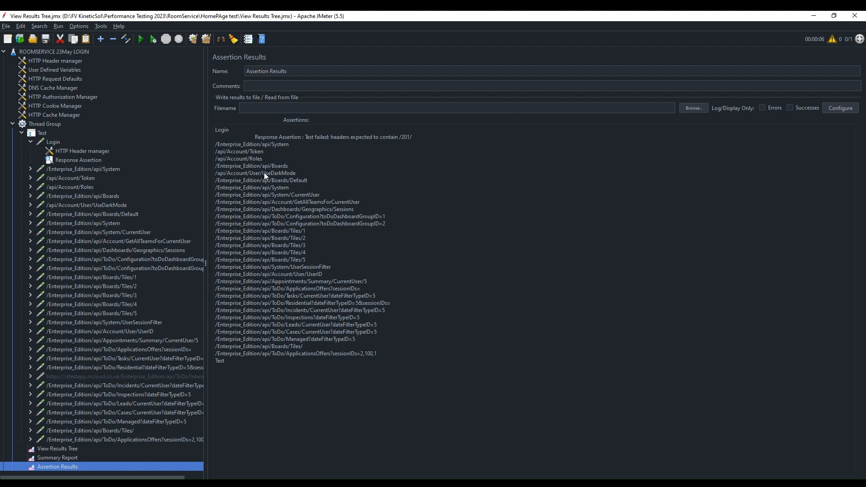
{"action": "left_click_drag", "start_coordinate": [250, 136], "coordinate": [415, 137]}
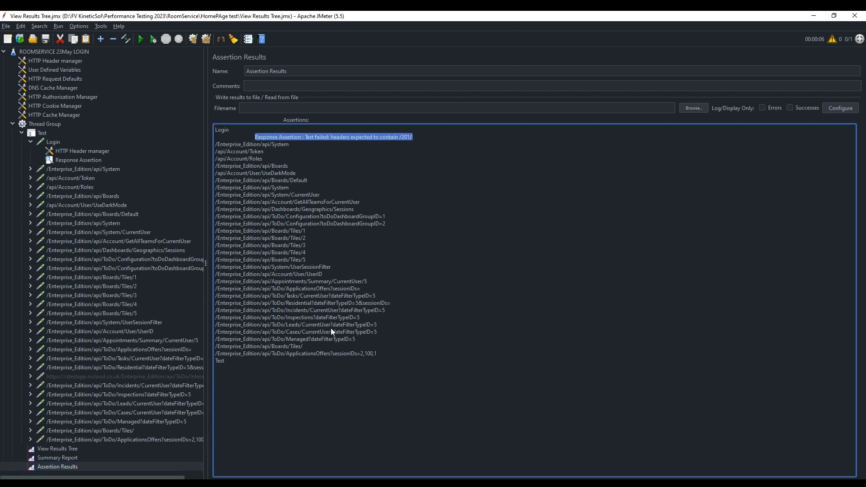